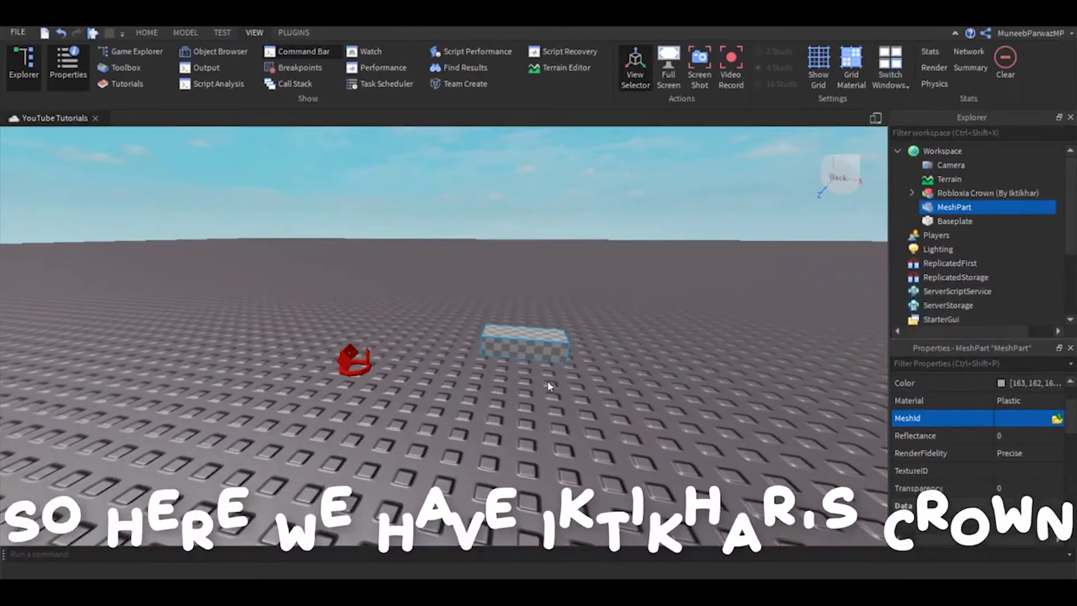
{"action": "scroll", "coordinate": [470, 386], "scroll_direction": "up", "scroll_amount": 2}
{"action": "left_click", "coordinate": [468, 383]}
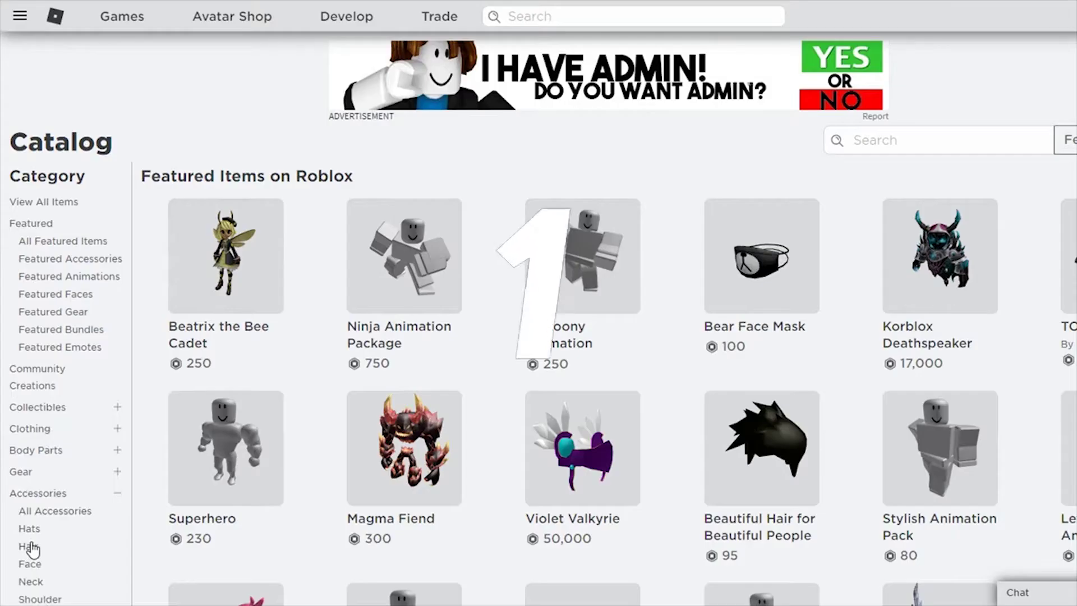
- Browse the Roblox catalog's Hair accessories category for a hair item to retexture
{"action": "left_click", "coordinate": [29, 547]}
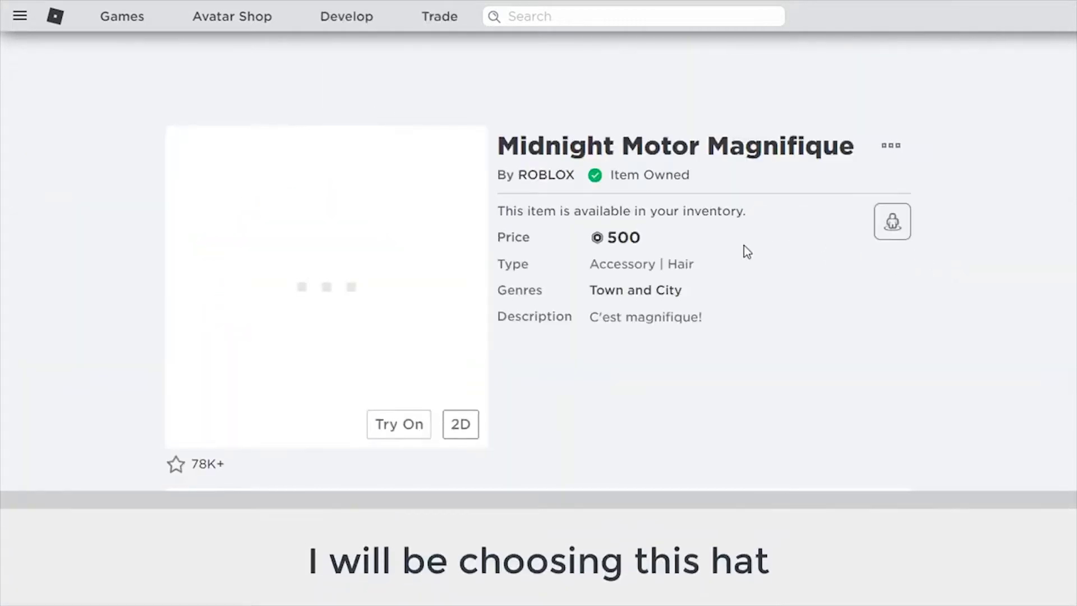
- In Photoshop, clone the colourful gem shapes over neighbouring areas of the dark green hair texture with the Clone Stamp at 200% zoom
{"action": "left_click", "coordinate": [10, 415]}
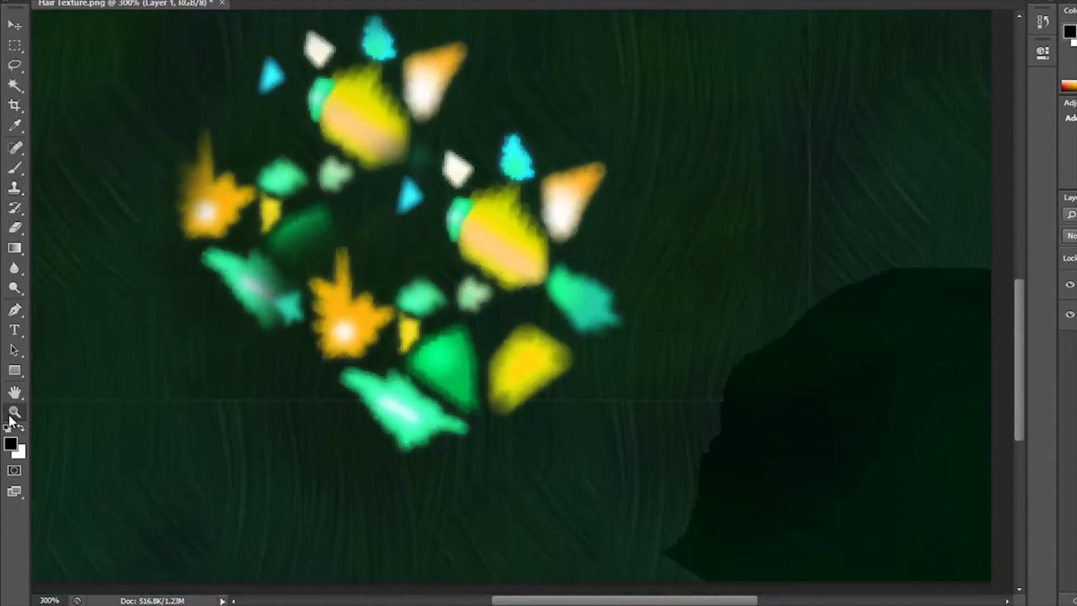
{"action": "left_click", "coordinate": [462, 209], "text": "alt"}
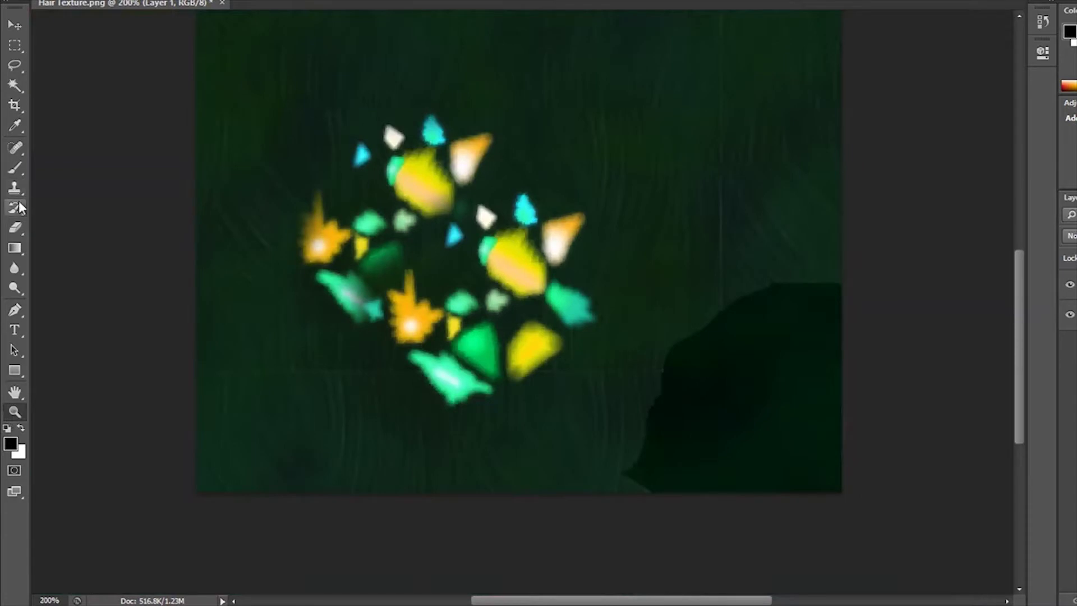
{"action": "left_click", "coordinate": [510, 276], "text": "alt"}
{"action": "left_click_drag", "start_coordinate": [384, 280], "coordinate": [402, 261]}
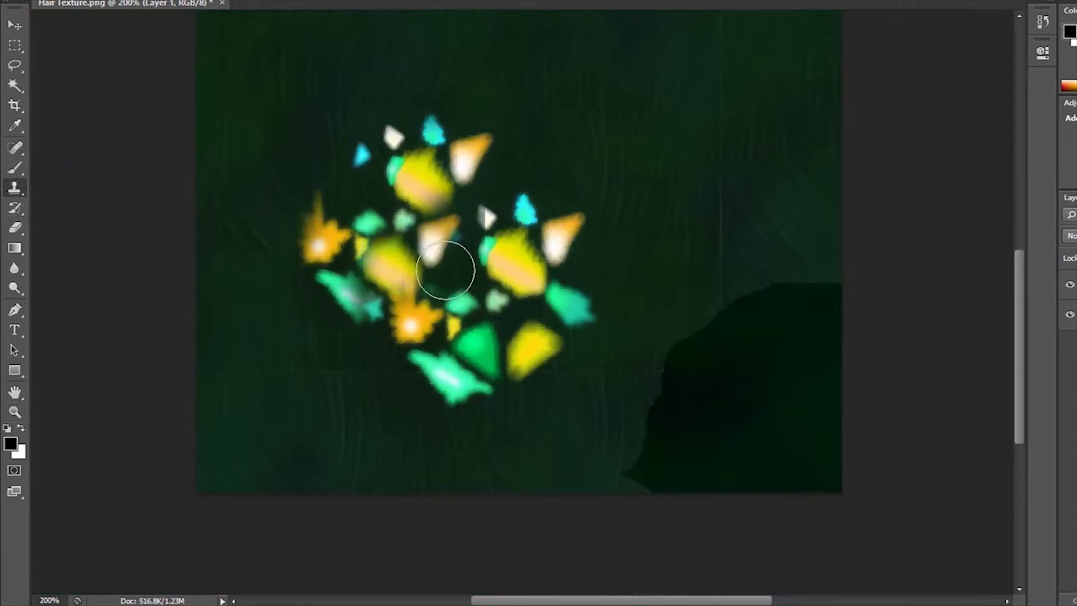
{"action": "mouse_move", "coordinate": [559, 206]}
{"action": "left_mouse_down"}
{"action": "mouse_move", "coordinate": [533, 215]}
{"action": "mouse_move", "coordinate": [558, 240]}
{"action": "left_mouse_up"}
{"action": "mouse_move", "coordinate": [673, 292]}
{"action": "left_mouse_down"}
{"action": "mouse_move", "coordinate": [588, 293]}
{"action": "mouse_move", "coordinate": [547, 314]}
{"action": "mouse_move", "coordinate": [530, 359]}
{"action": "left_mouse_up"}
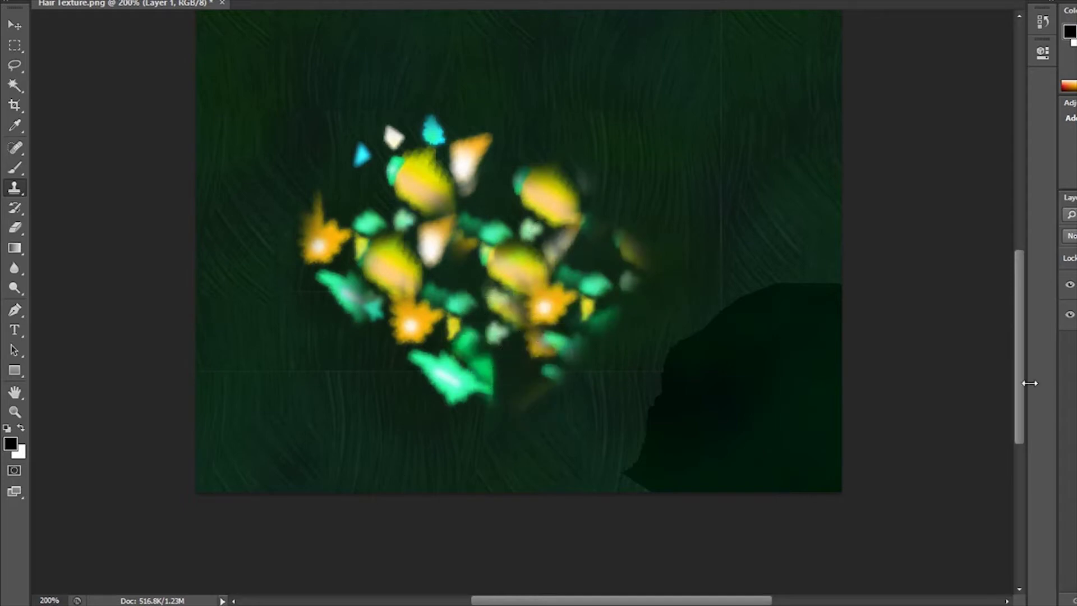
{"action": "mouse_move", "coordinate": [365, 365]}
{"action": "left_mouse_down"}
{"action": "mouse_move", "coordinate": [381, 390]}
{"action": "mouse_move", "coordinate": [359, 320]}
{"action": "left_mouse_up"}
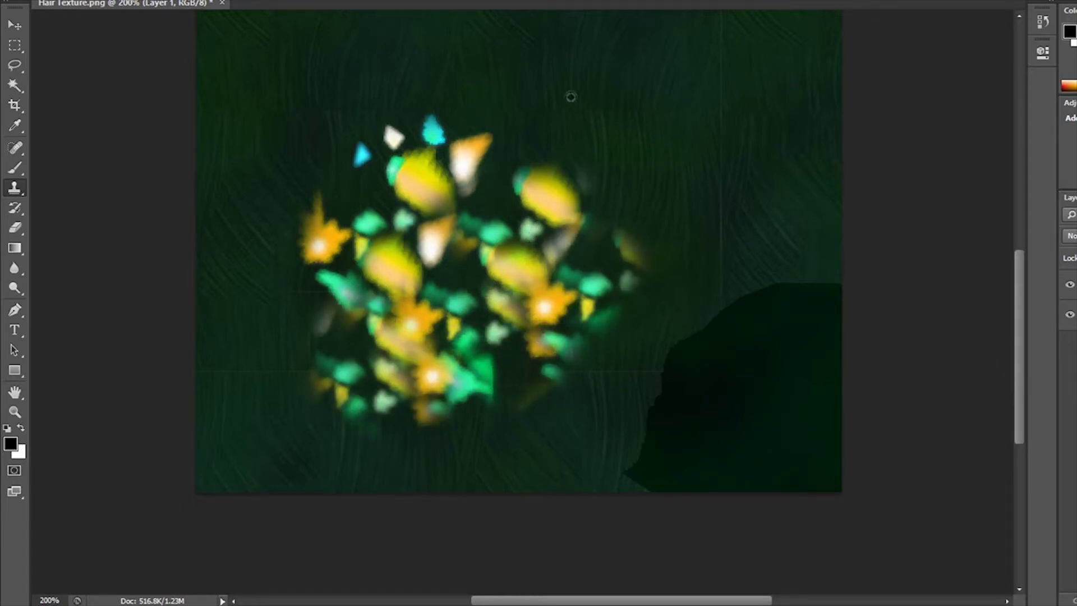
{"action": "right_click", "coordinate": [1068, 284]}
{"action": "left_click", "coordinate": [1004, 383]}
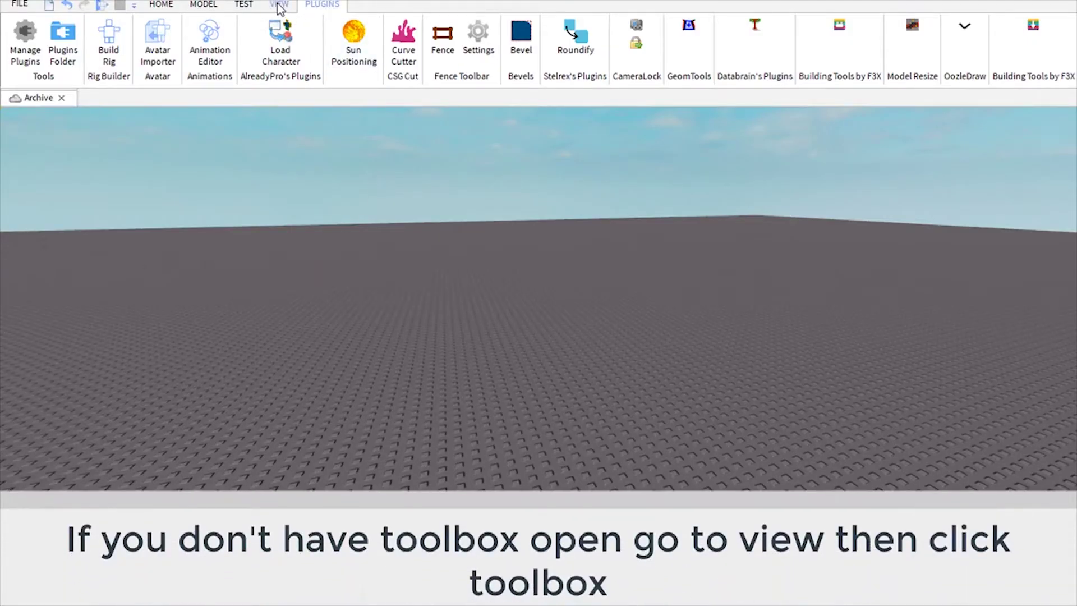
- In Roblox Studio, show the Toolbox
{"action": "left_click", "coordinate": [279, 6]}
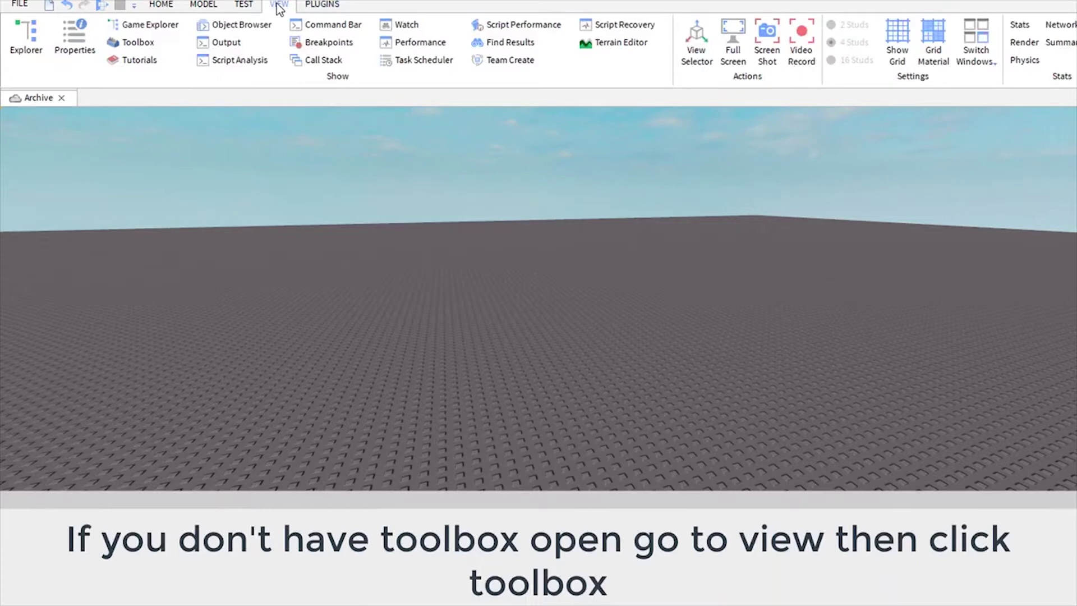
{"action": "left_click", "coordinate": [141, 45]}
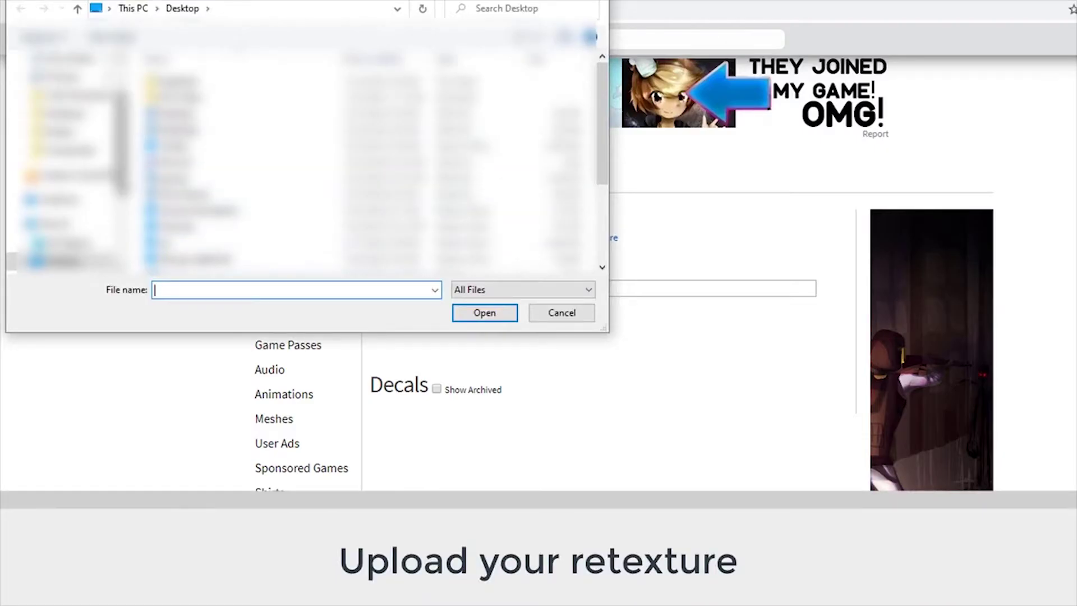
- On the Roblox website, choose the retexture image from the Desktop as the file for a new decal
{"action": "scroll", "coordinate": [72, 92], "scroll_direction": "up", "scroll_amount": 2}
{"action": "left_click", "coordinate": [70, 90]}
{"action": "scroll", "coordinate": [297, 137], "scroll_direction": "down", "scroll_amount": 3}
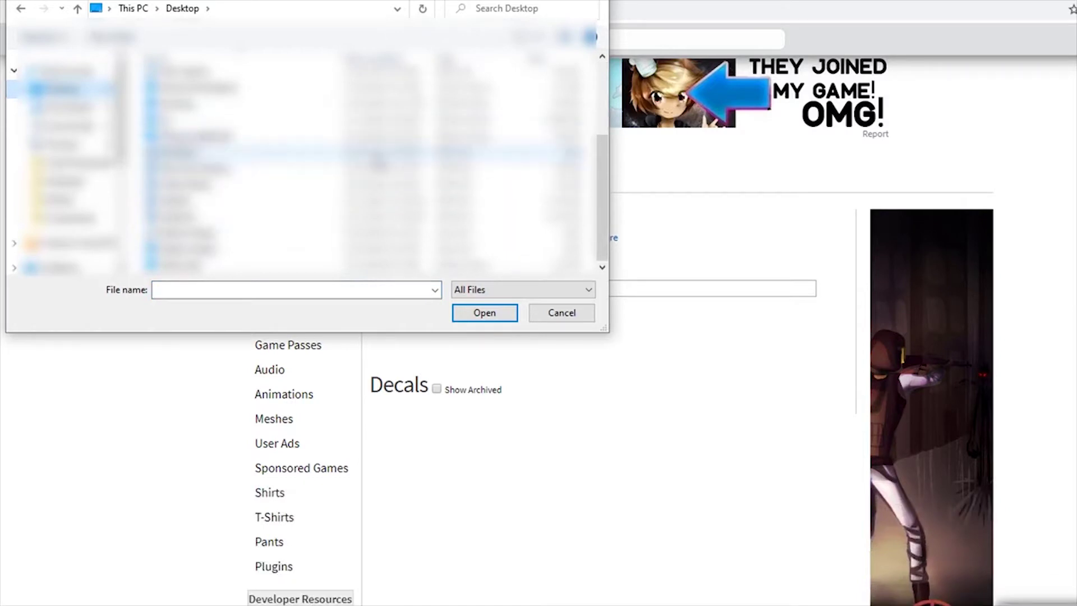
{"action": "left_click", "coordinate": [405, 161]}
{"action": "left_click", "coordinate": [503, 312]}
{"action": "left_click", "coordinate": [587, 289]}
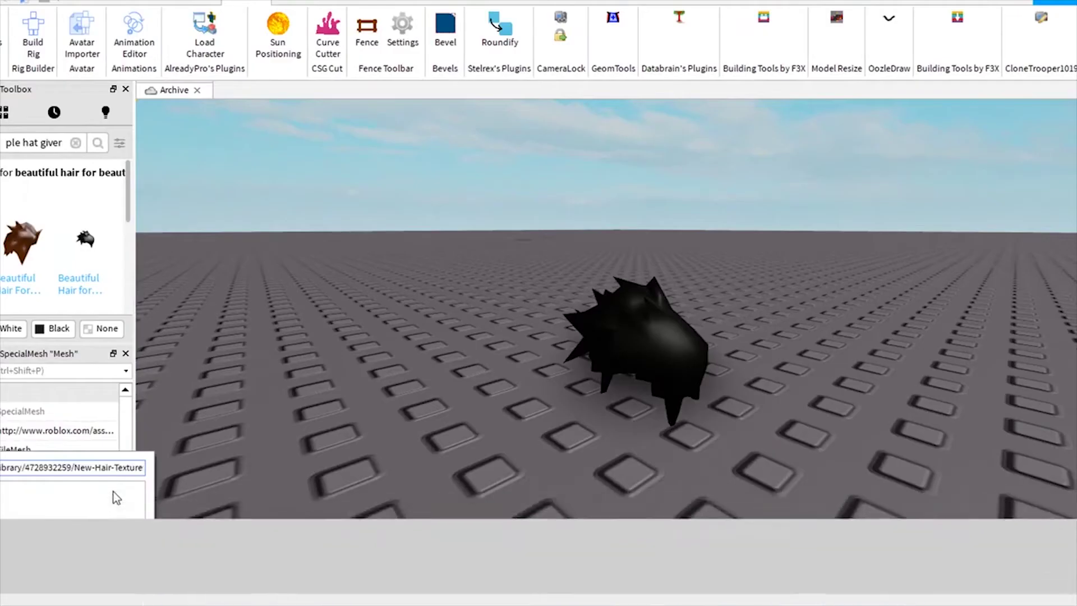
{"action": "key", "text": "Return"}
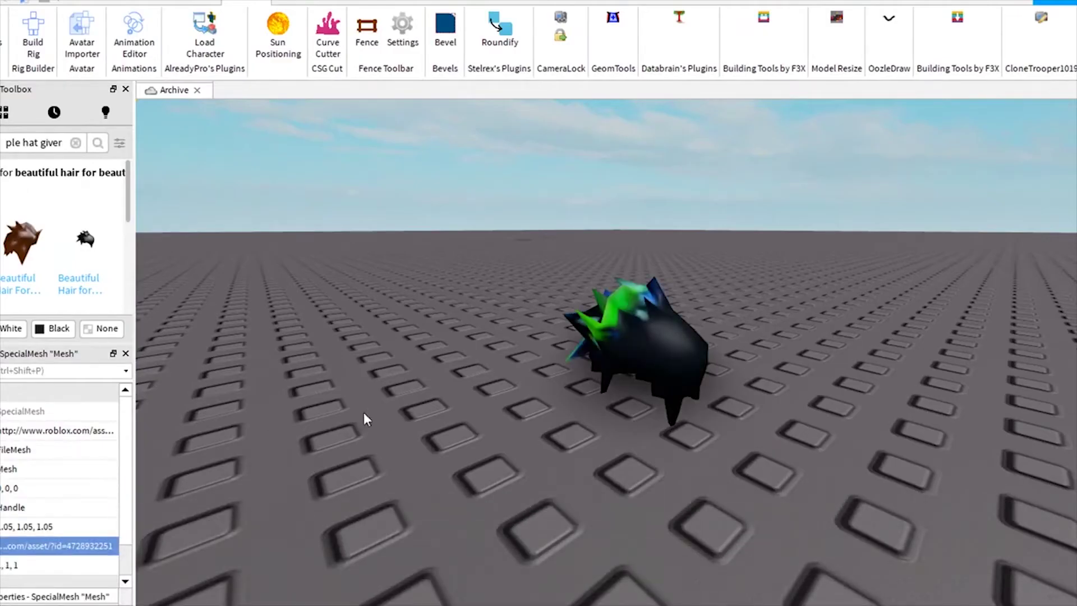
{"action": "left_click", "coordinate": [499, 397]}
{"action": "left_click_drag", "start_coordinate": [499, 397], "coordinate": [398, 435]}
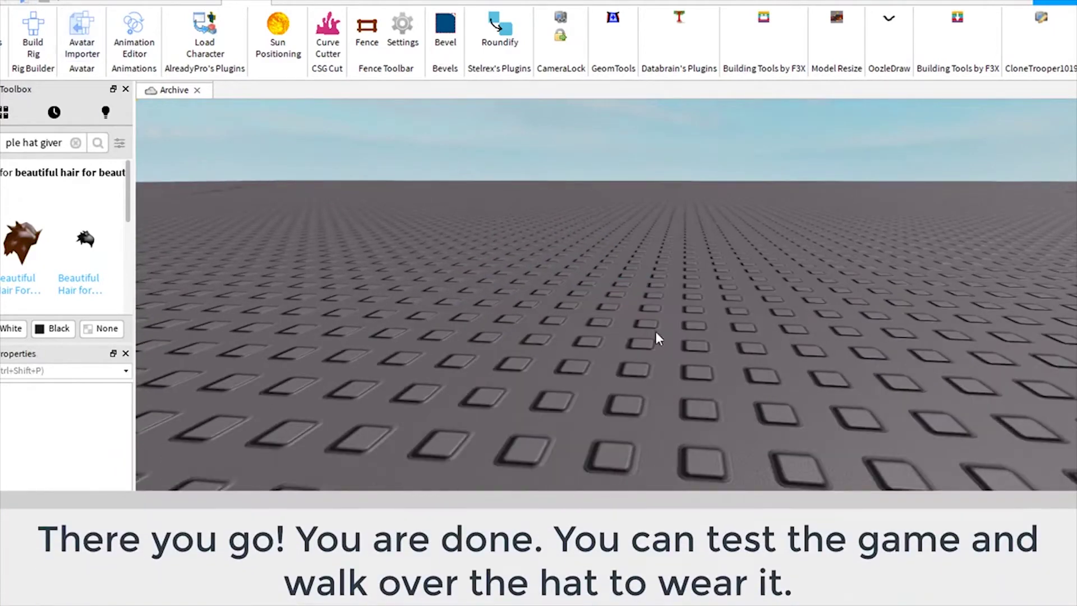
{"action": "left_click_drag", "start_coordinate": [655, 331], "coordinate": [589, 272]}
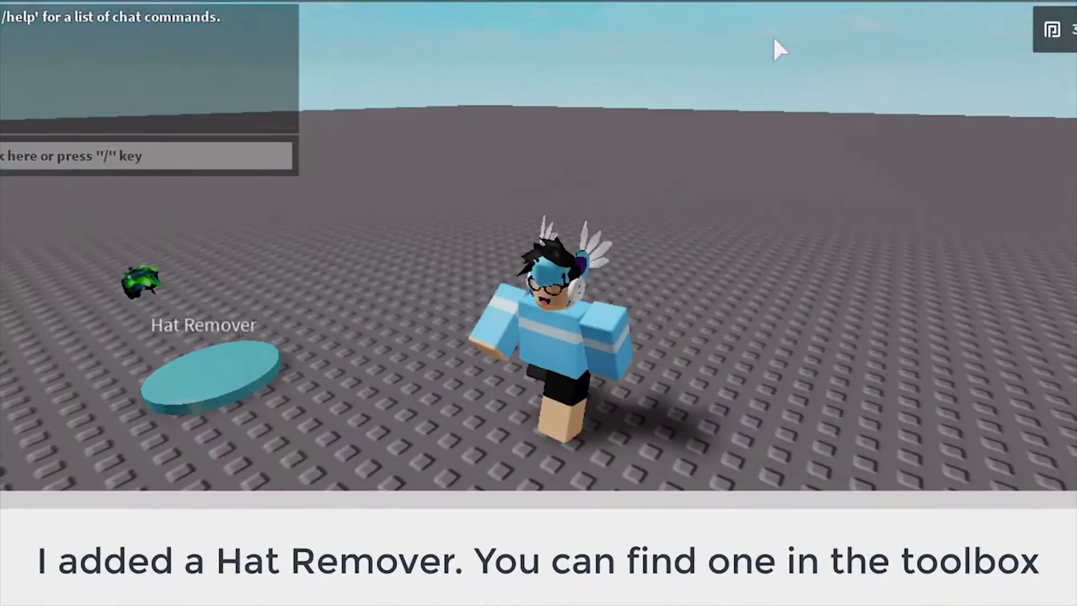
- Test the retextured hair in play mode by walking the avatar over the Hat Remover and onto the hair to wear it
{"action": "left_click_drag", "start_coordinate": [774, 39], "coordinate": [773, 38]}
{"action": "key", "text": "a"}
{"action": "left_click_drag", "start_coordinate": [733, 197], "coordinate": [733, 197]}
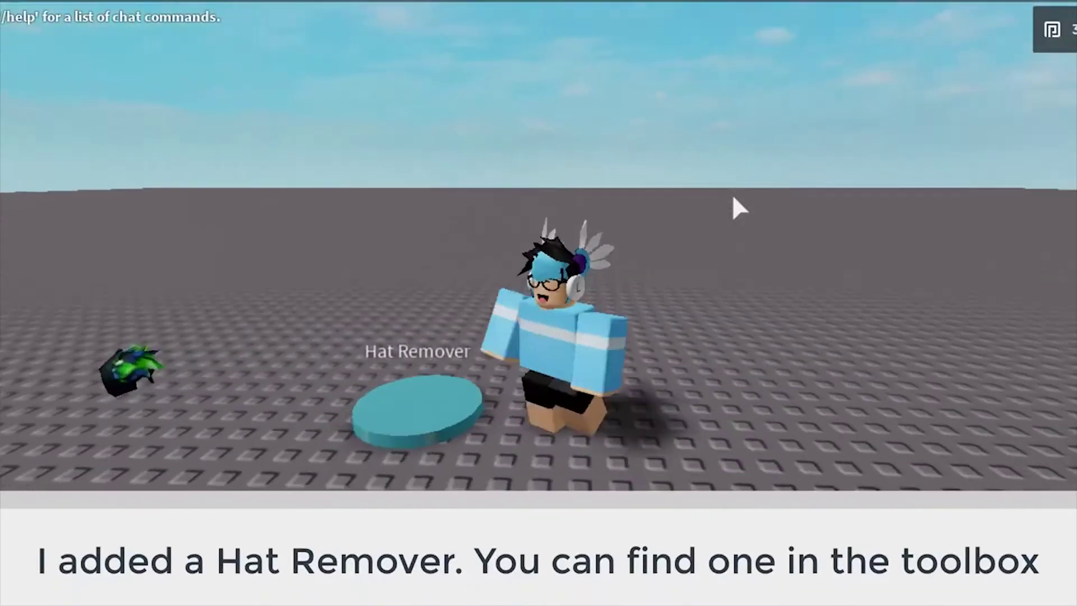
{"action": "key", "text": "s"}
{"action": "key", "text": "a"}
{"action": "key", "text": "w"}
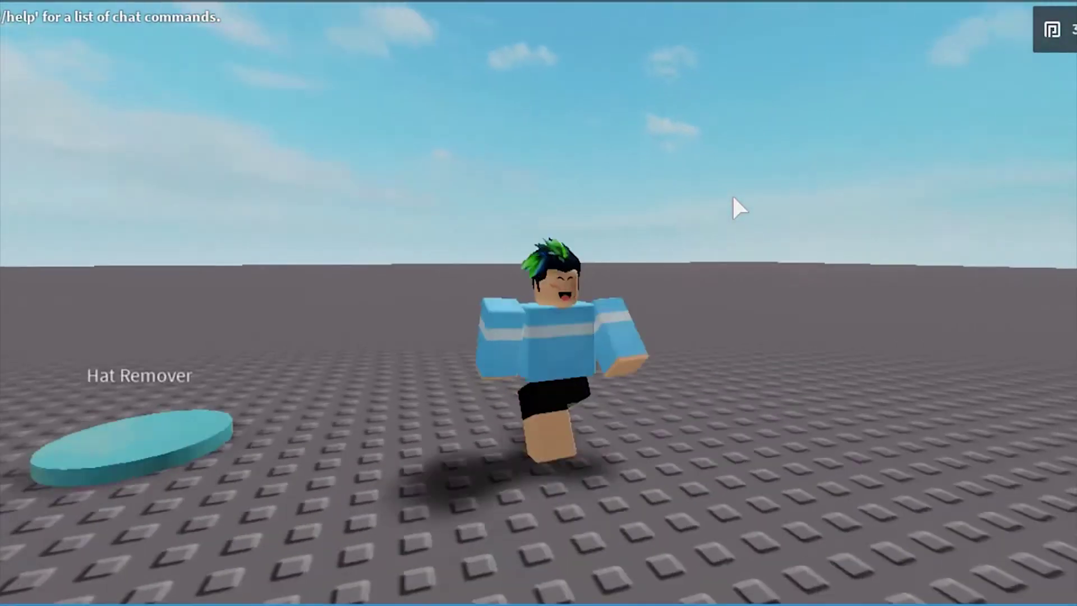
{"action": "key", "text": "s"}
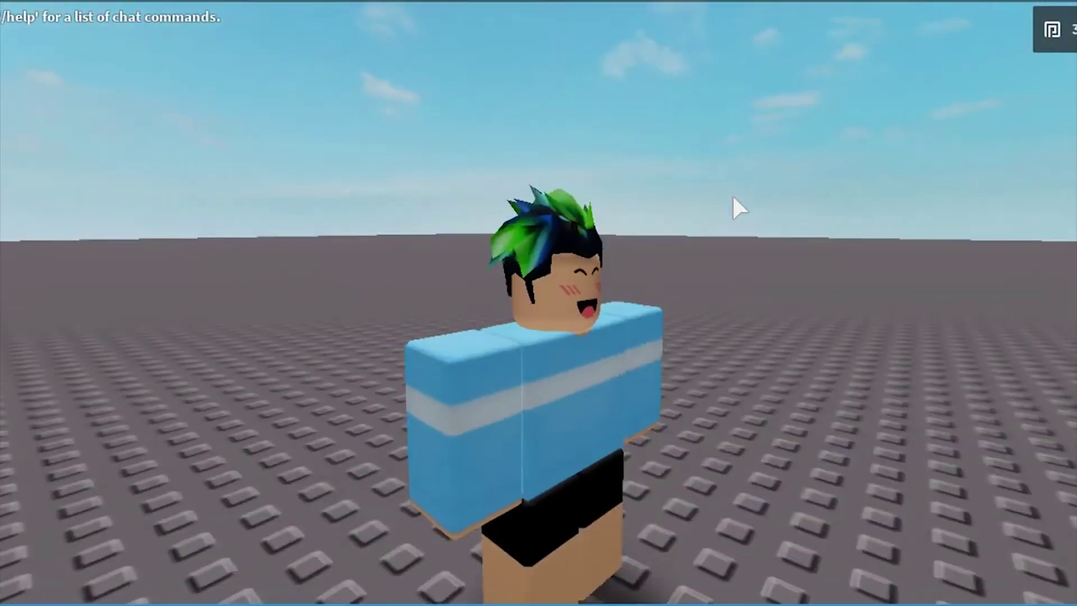
{"action": "key", "text": "s"}
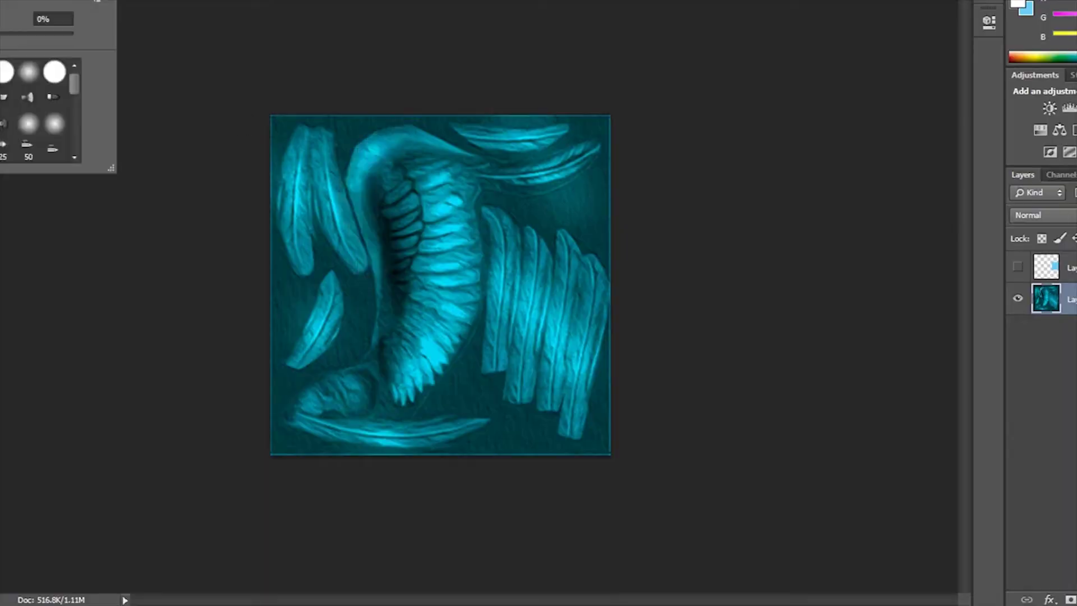
- In Photoshop, try painting the wing's curved upper edge white directly on the base layer of the wings texture, and undo the painting
{"action": "left_click_drag", "start_coordinate": [403, 131], "coordinate": [407, 131]}
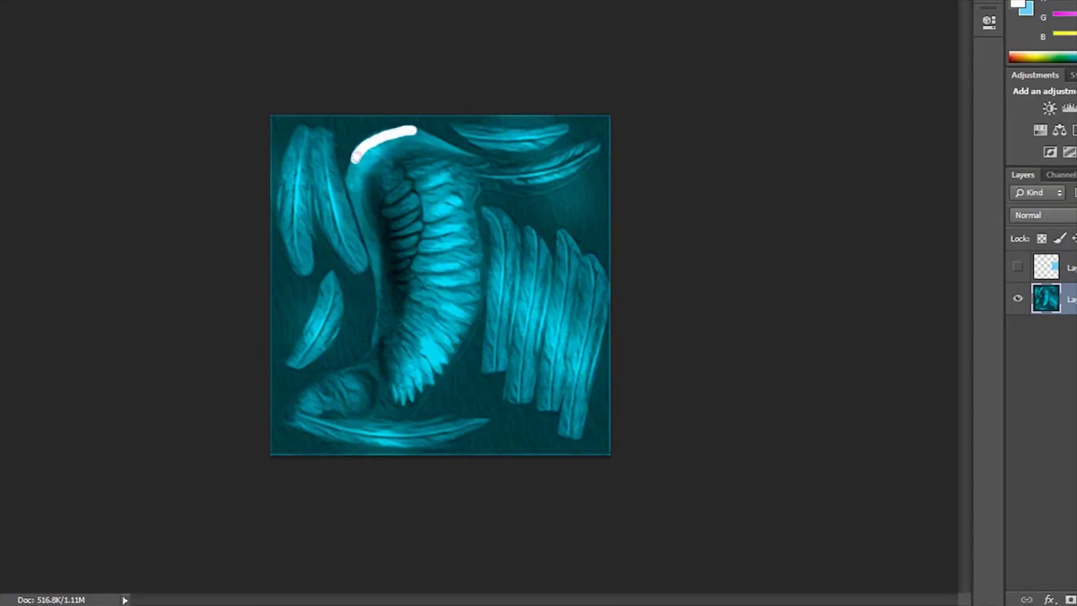
{"action": "left_click", "coordinate": [406, 222]}
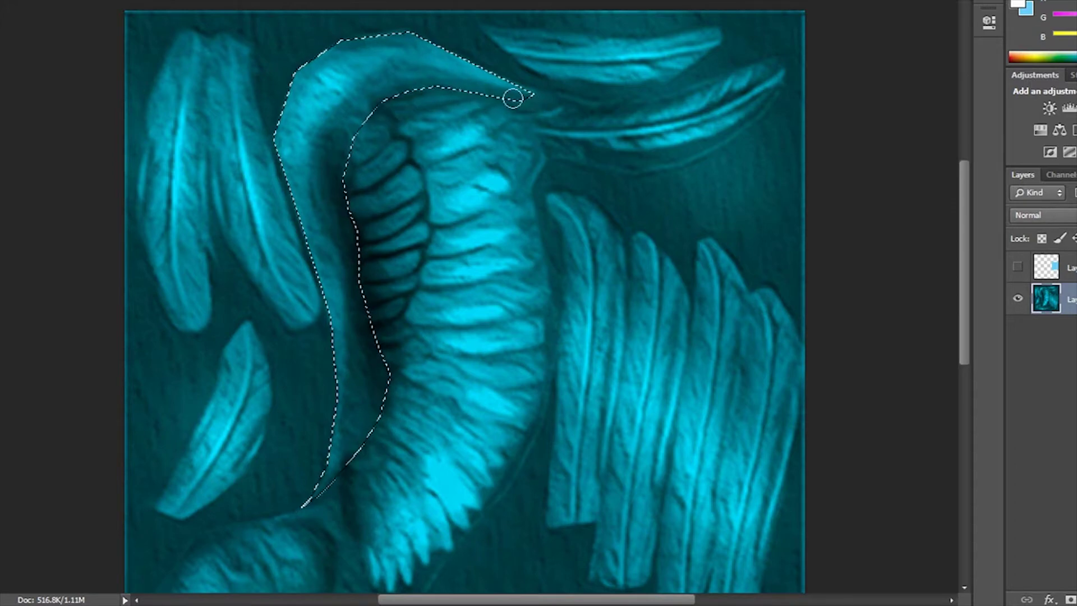
{"action": "left_click_drag", "start_coordinate": [505, 90], "coordinate": [336, 449]}
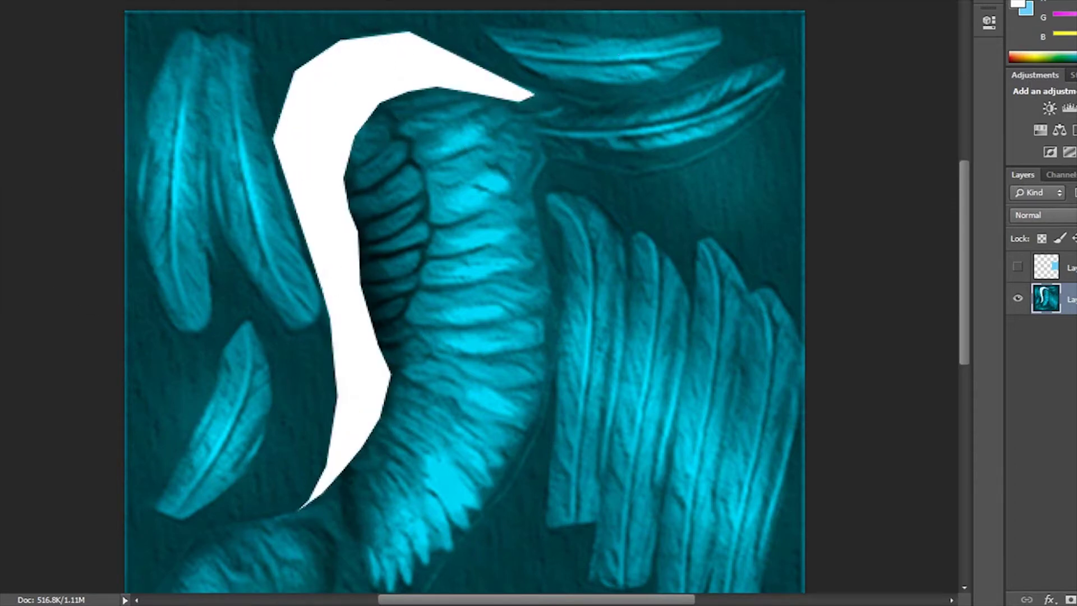
{"action": "key", "text": "ctrl+z"}
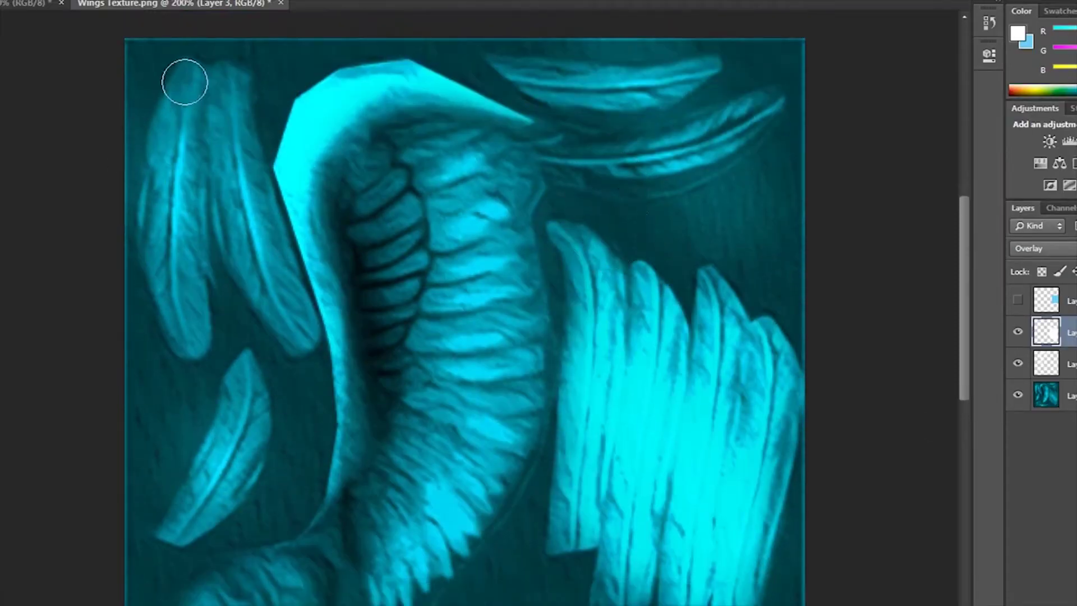
- Brush white on the Overlay layer over the two long feathers and the small single feather beside the wing to brighten them
{"action": "left_click_drag", "start_coordinate": [184, 82], "coordinate": [174, 304]}
{"action": "left_click_drag", "start_coordinate": [225, 73], "coordinate": [271, 299]}
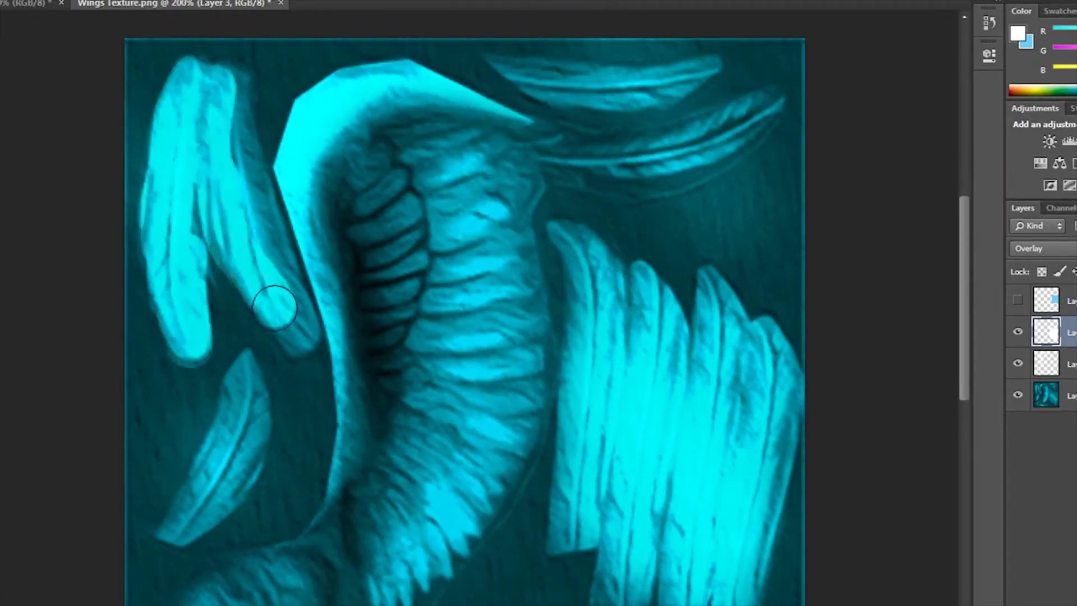
{"action": "left_click_drag", "start_coordinate": [247, 377], "coordinate": [173, 527]}
{"action": "left_click_drag", "start_coordinate": [247, 350], "coordinate": [221, 408]}
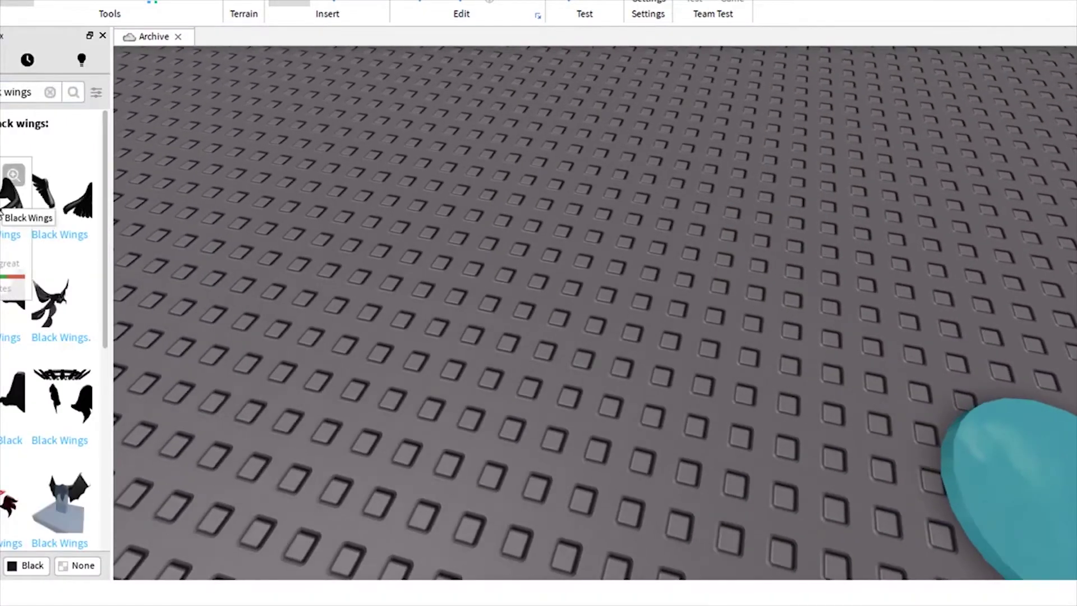
- In Roblox Studio, insert a Black Wings model from the Toolbox results and focus the view on its selected part
{"action": "left_click", "coordinate": [17, 191]}
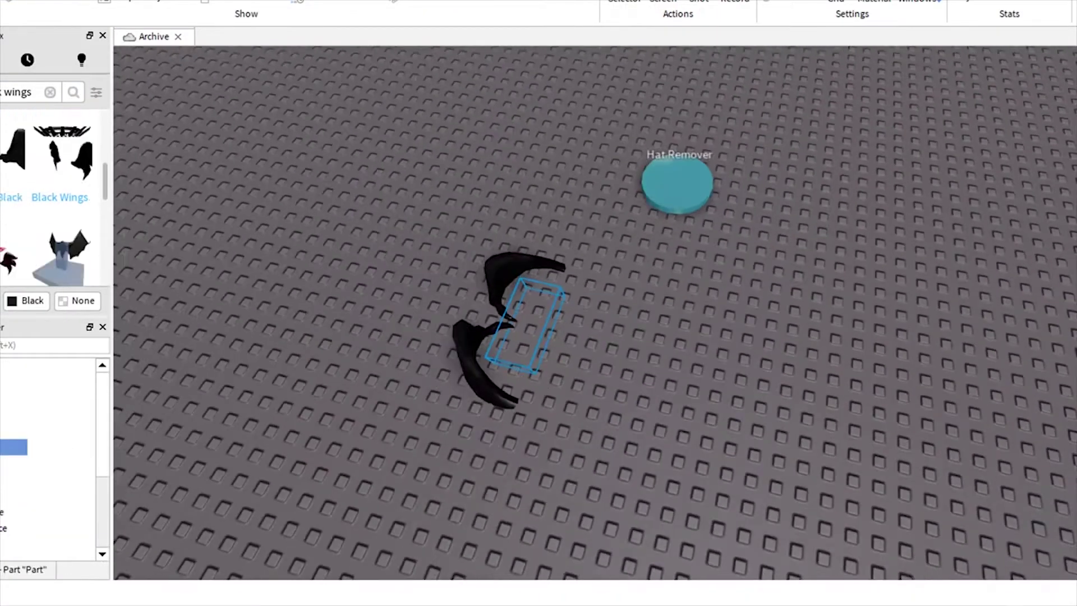
{"action": "key", "text": "f"}
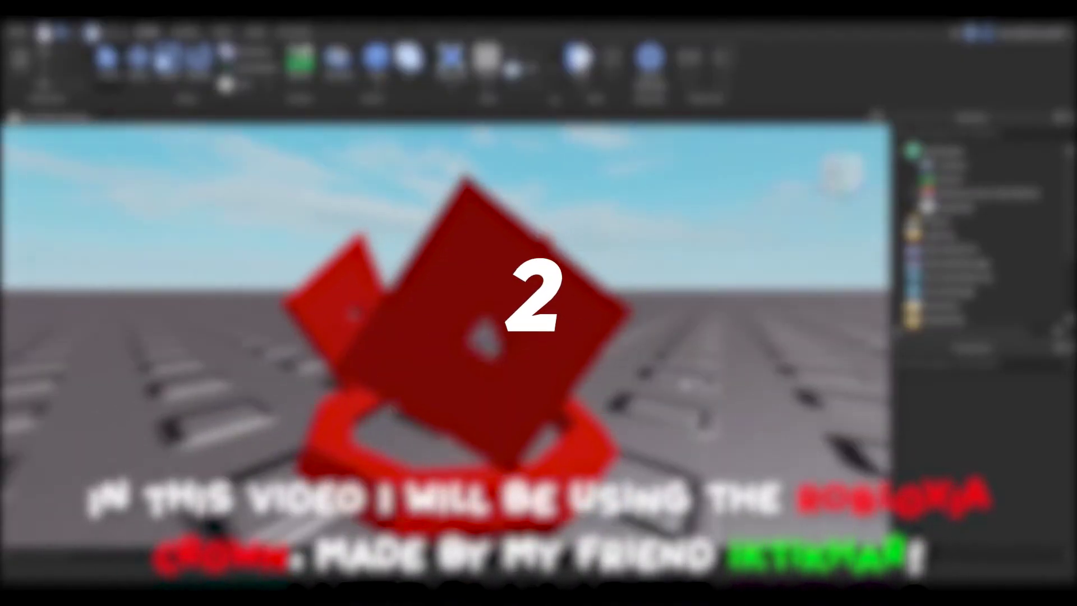
- Insert a MeshPart object into the YouTube Tutorials place near the red Robloxia Crown
{"action": "scroll", "coordinate": [684, 383], "scroll_direction": "down", "scroll_amount": 8}
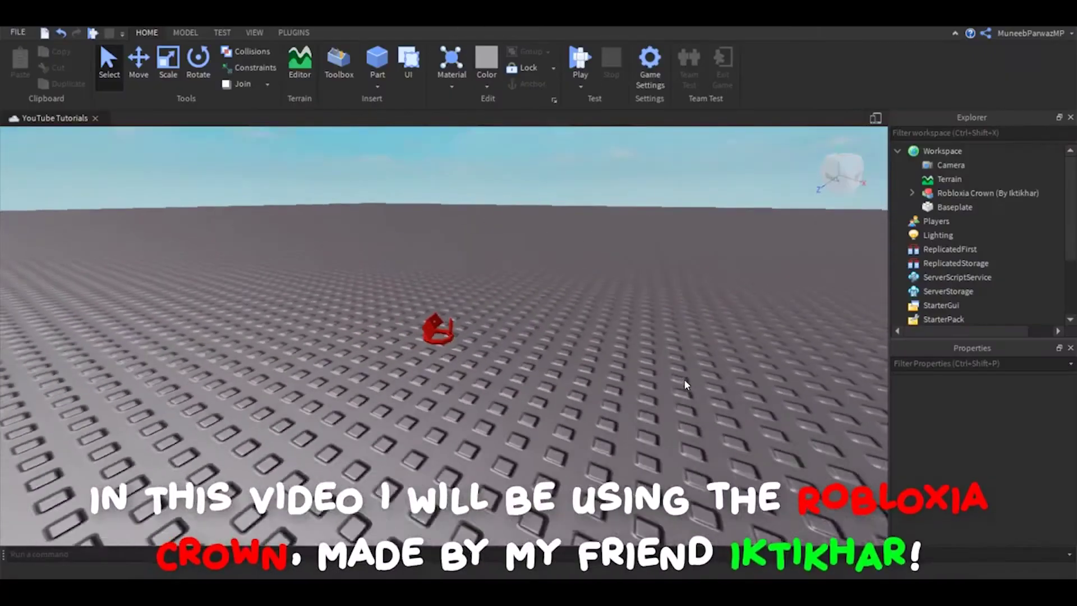
{"action": "right_click", "coordinate": [477, 336]}
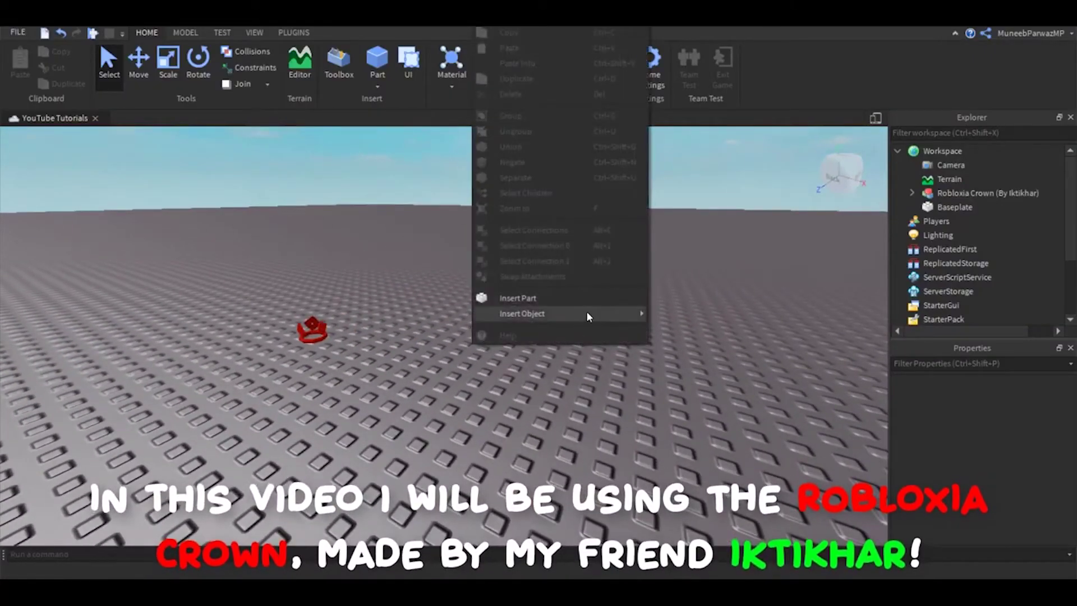
{"action": "mouse_move", "coordinate": [587, 316]}
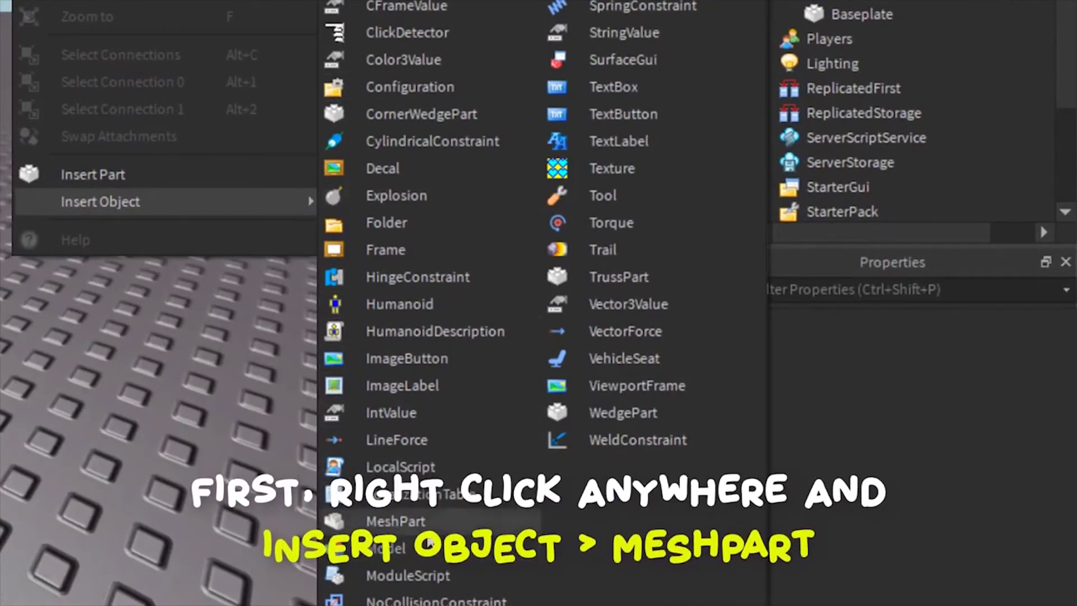
{"action": "left_click", "coordinate": [395, 521]}
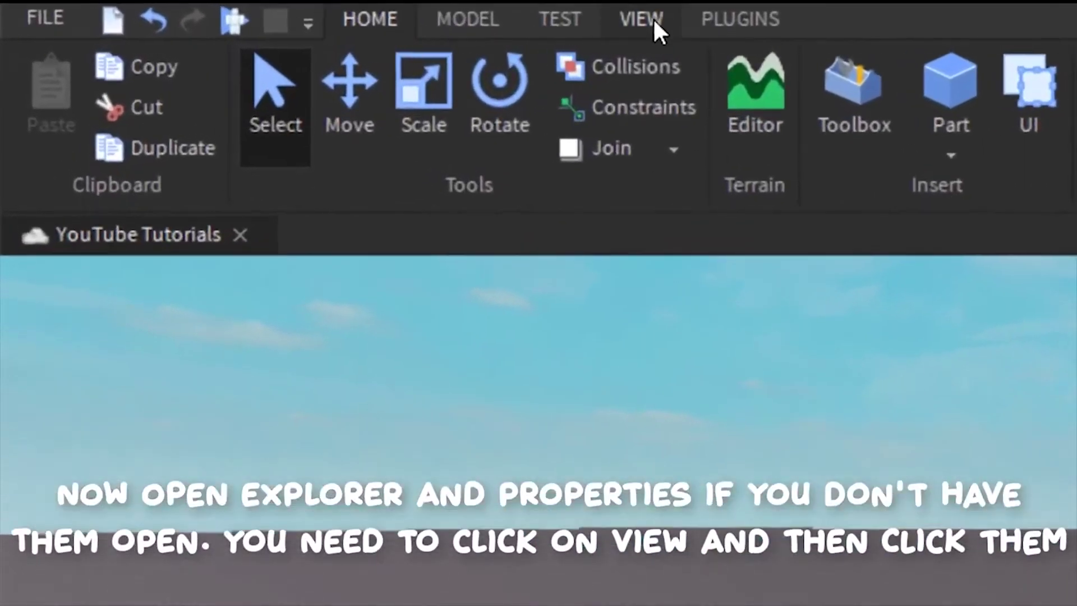
- Show the Explorer and Properties windows
{"action": "left_click", "coordinate": [256, 32]}
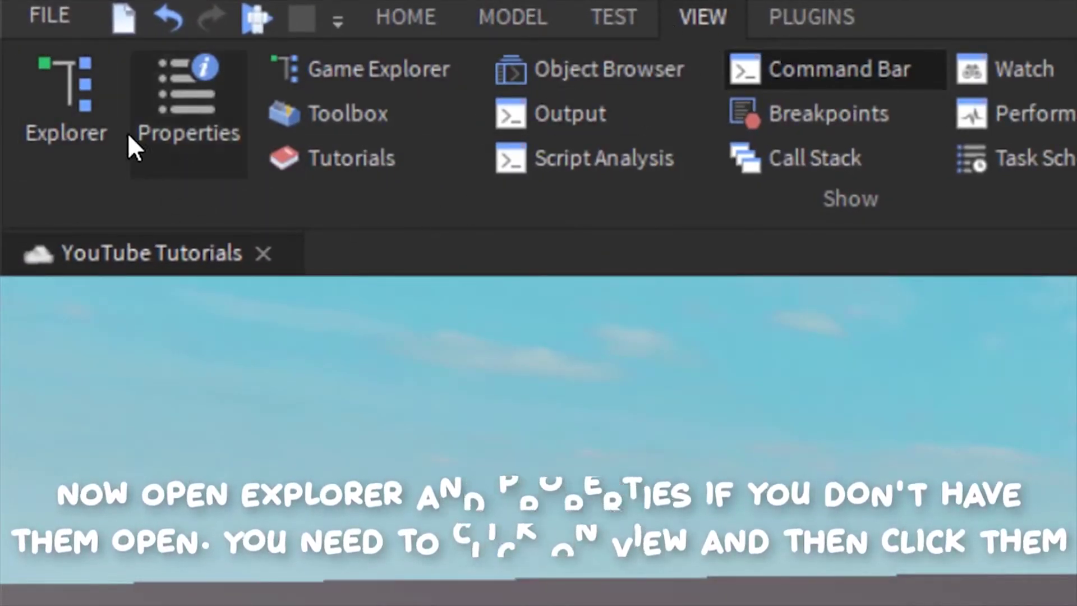
{"action": "left_click", "coordinate": [107, 135]}
{"action": "left_click", "coordinate": [225, 138]}
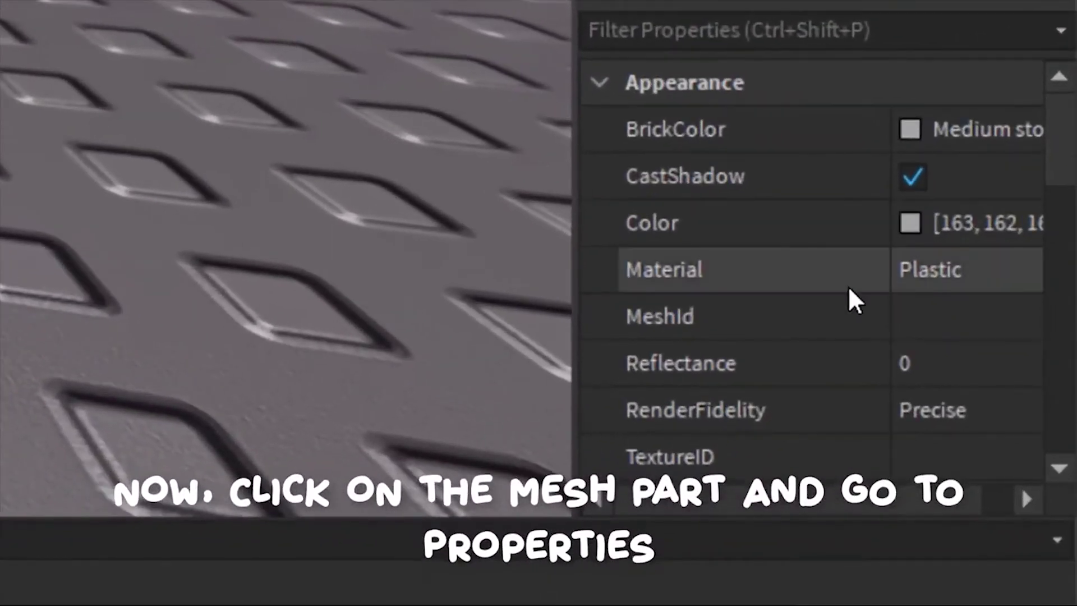
- Open the MeshId property of the new MeshPart for editing
{"action": "scroll", "coordinate": [915, 314], "scroll_direction": "down", "scroll_amount": 3}
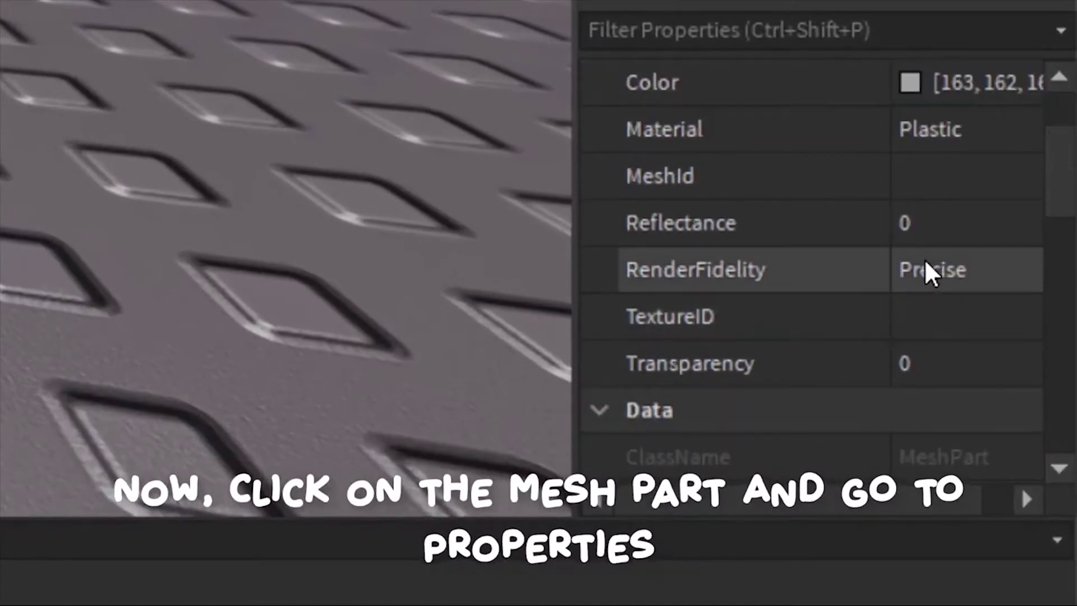
{"action": "left_click", "coordinate": [918, 183]}
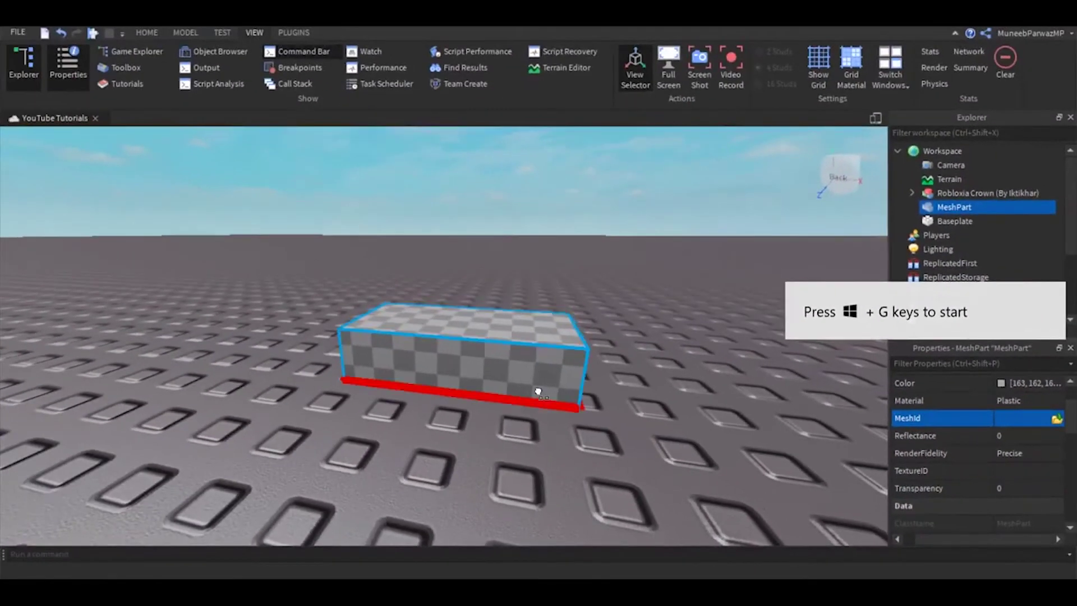
- Delete the blank MeshPart from the Workspace and inspect the red Robloxia Crown model
{"action": "key", "text": "Delete"}
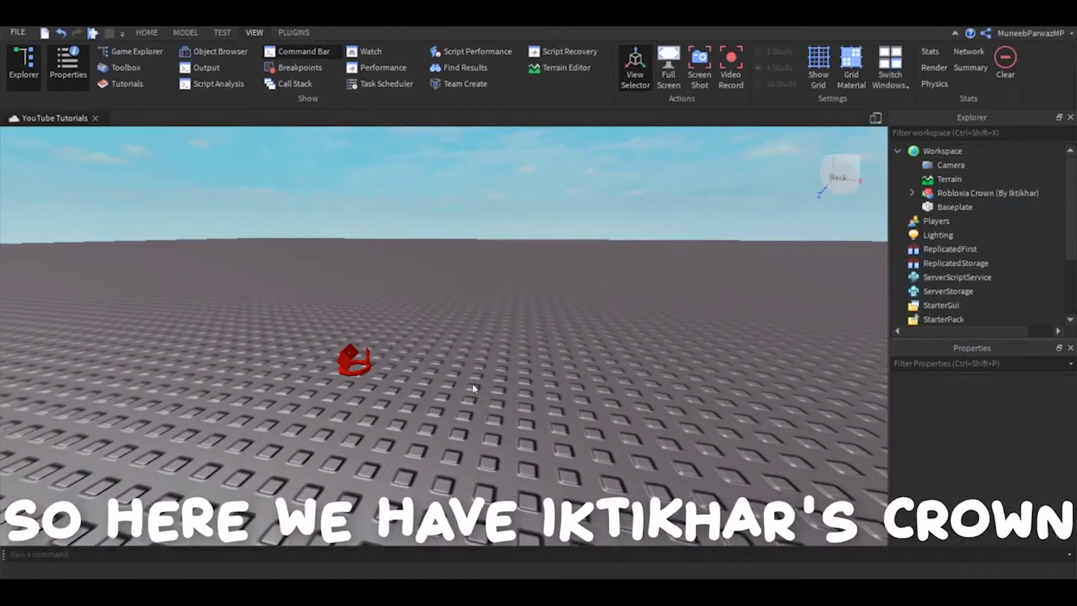
{"action": "scroll", "coordinate": [470, 384], "scroll_direction": "up", "scroll_amount": 3}
{"action": "scroll", "coordinate": [468, 383], "scroll_direction": "up", "scroll_amount": 3}
{"action": "left_click", "coordinate": [466, 365]}
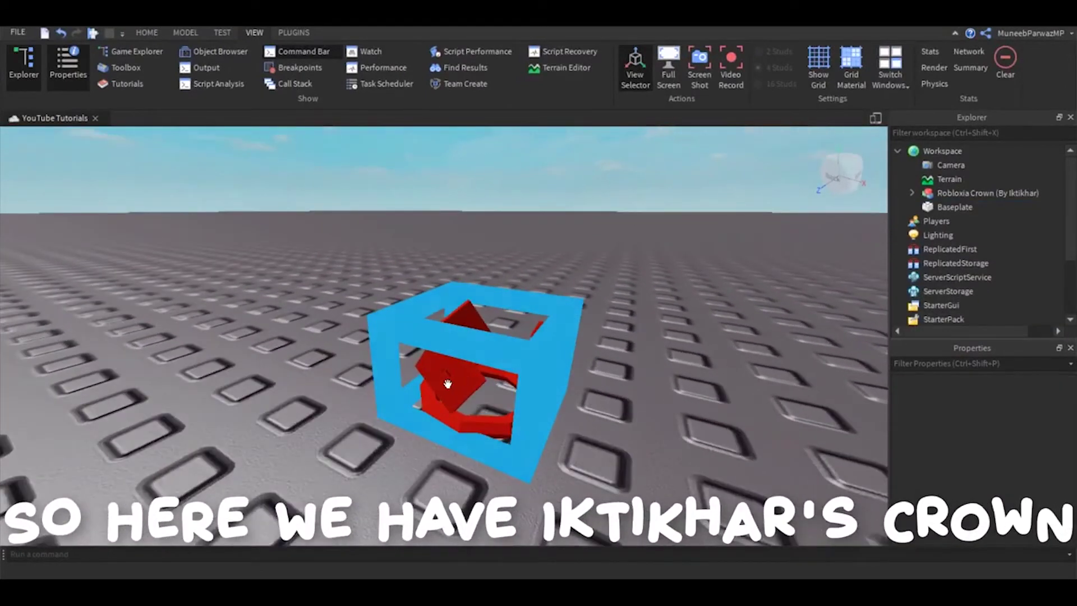
{"action": "left_click", "coordinate": [912, 193]}
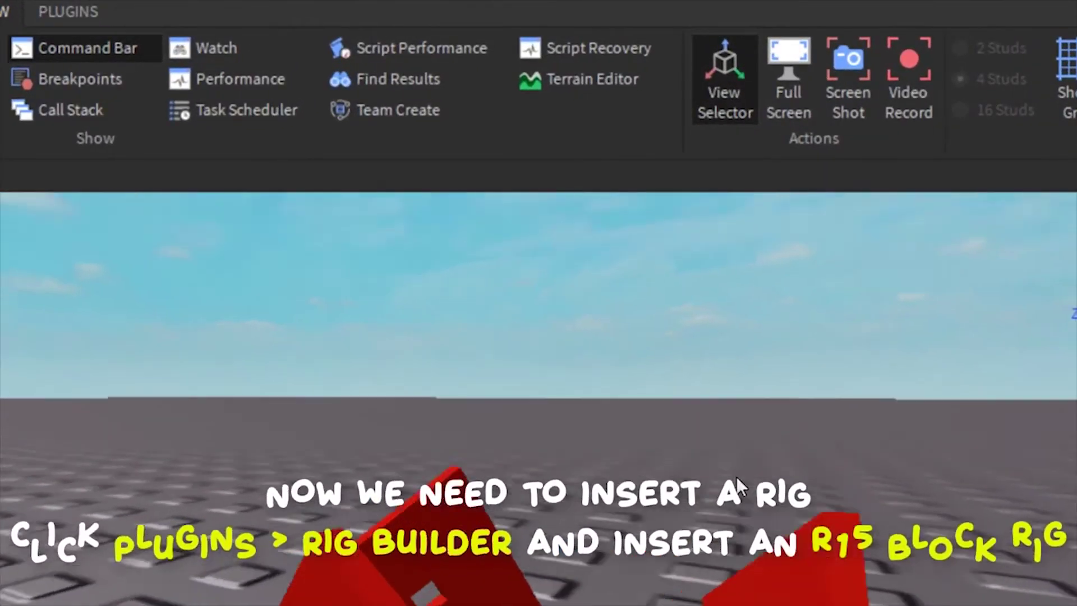
- Insert an R15 Block Rig with the Rig Builder plugin and move the dummy clear of the crown
{"action": "scroll", "coordinate": [736, 476], "scroll_direction": "down", "scroll_amount": 5}
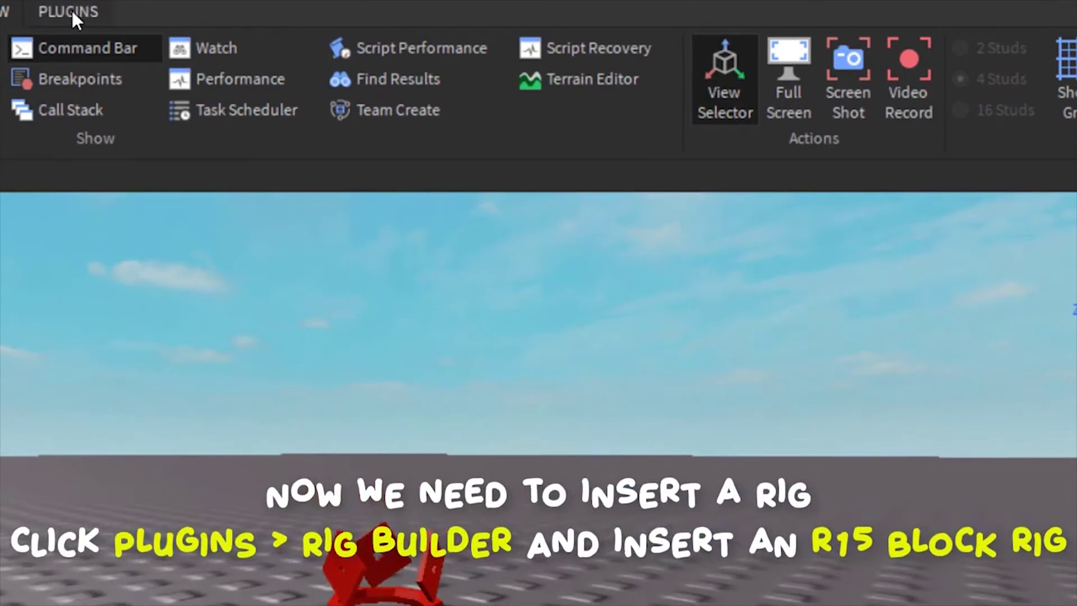
{"action": "left_click", "coordinate": [72, 11]}
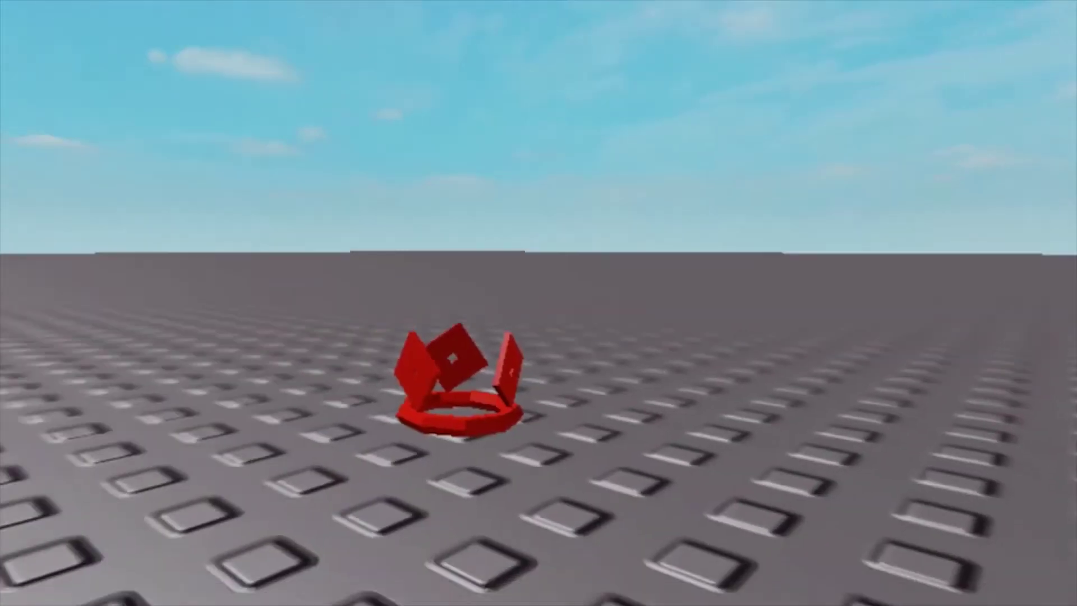
{"action": "left_click", "coordinate": [760, 90]}
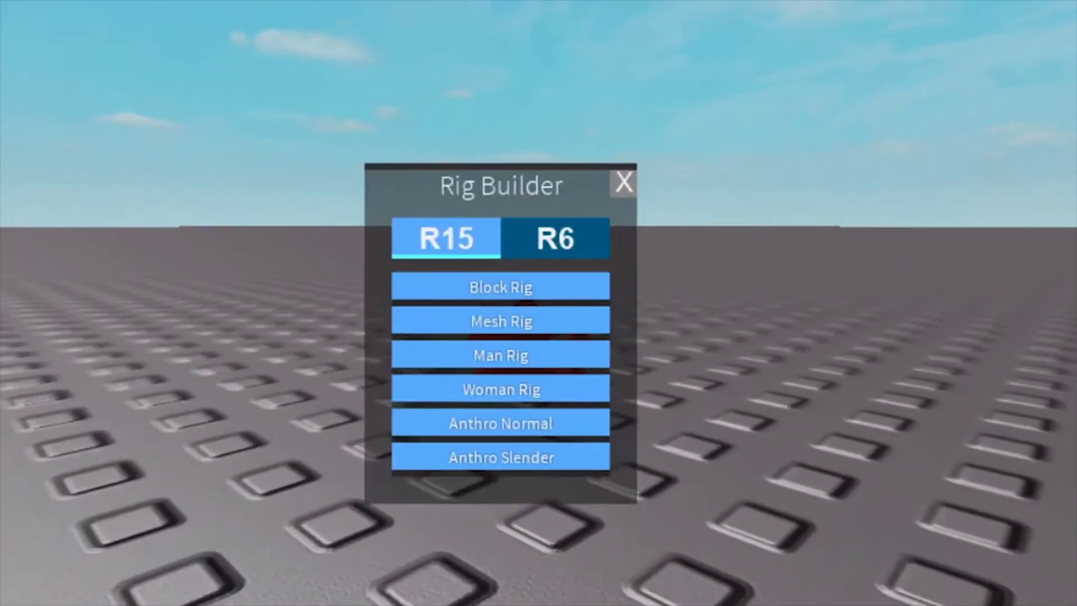
{"action": "left_click", "coordinate": [555, 289]}
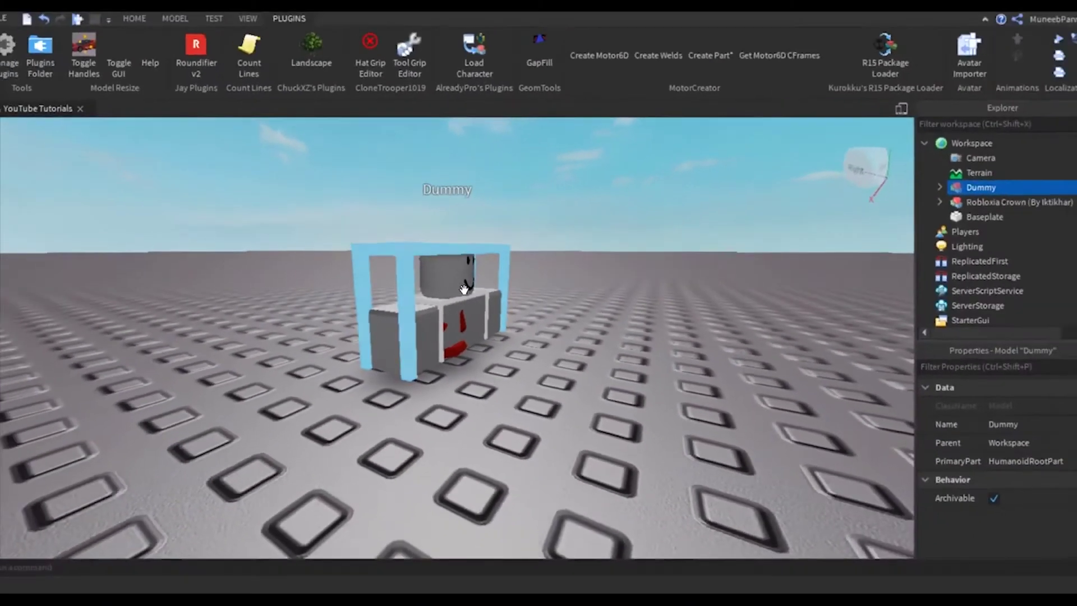
{"action": "left_click_drag", "start_coordinate": [464, 284], "coordinate": [596, 376]}
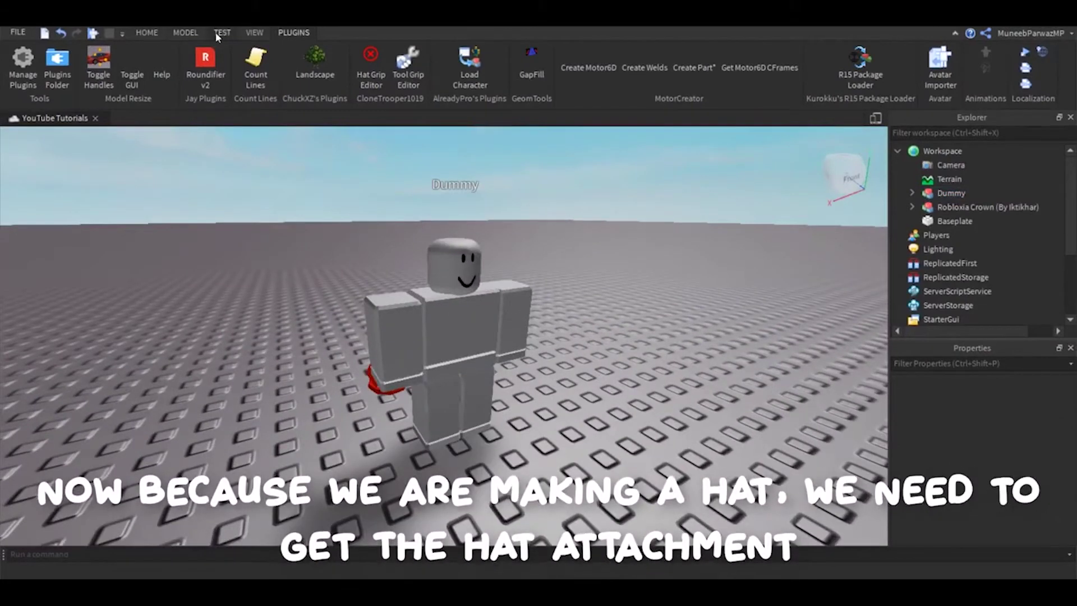
{"action": "left_click", "coordinate": [253, 32]}
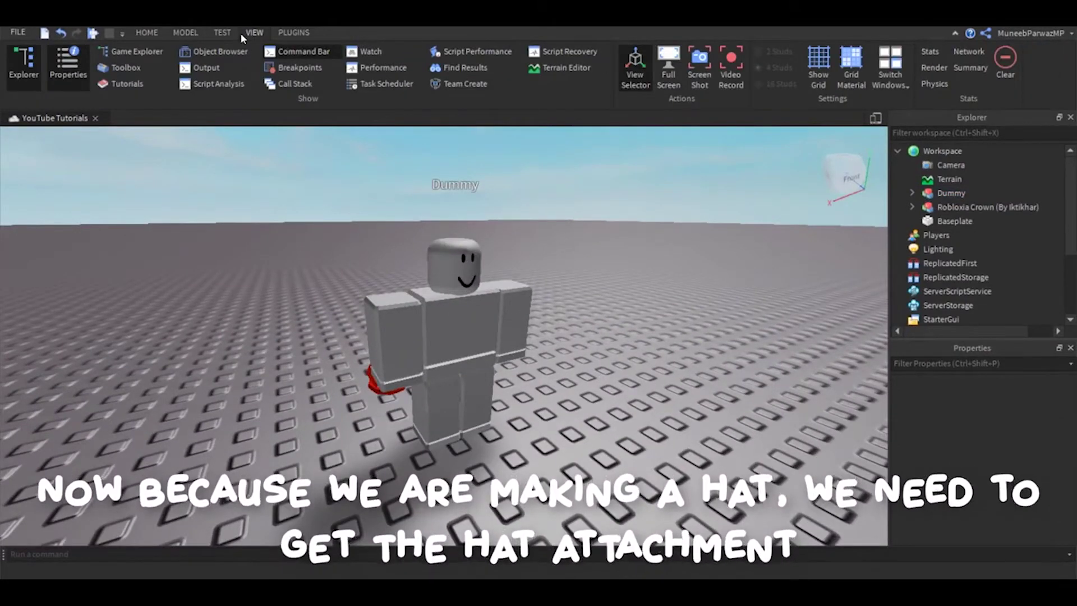
{"action": "left_click", "coordinate": [146, 32]}
{"action": "scroll", "coordinate": [466, 211], "scroll_direction": "up", "scroll_amount": 3}
{"action": "left_click", "coordinate": [464, 209]}
{"action": "scroll", "coordinate": [466, 210], "scroll_direction": "down", "scroll_amount": 2}
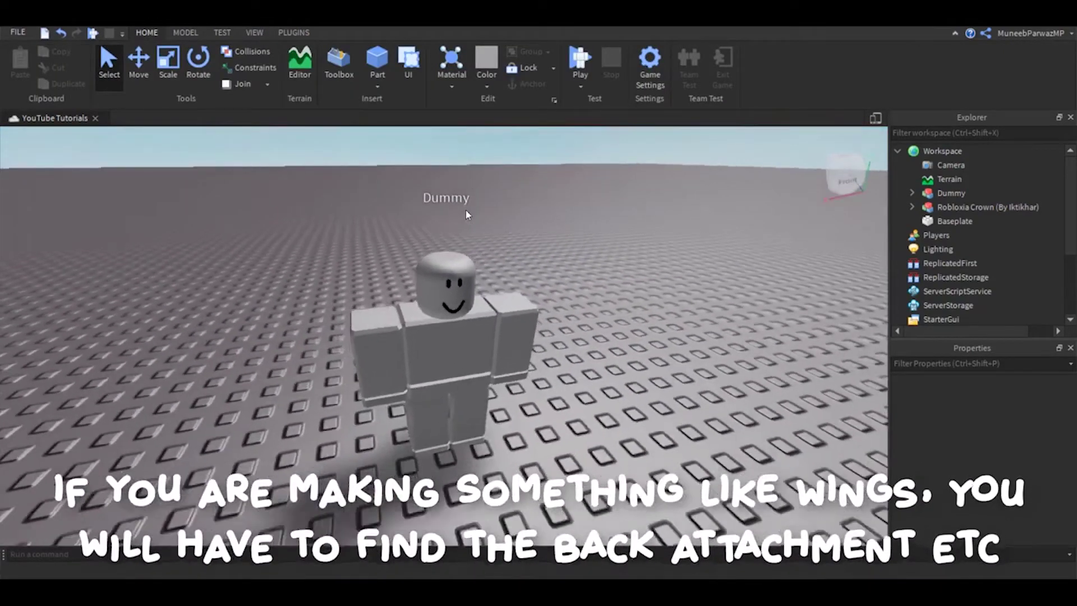
{"action": "scroll", "coordinate": [466, 212], "scroll_direction": "down", "scroll_amount": 3}
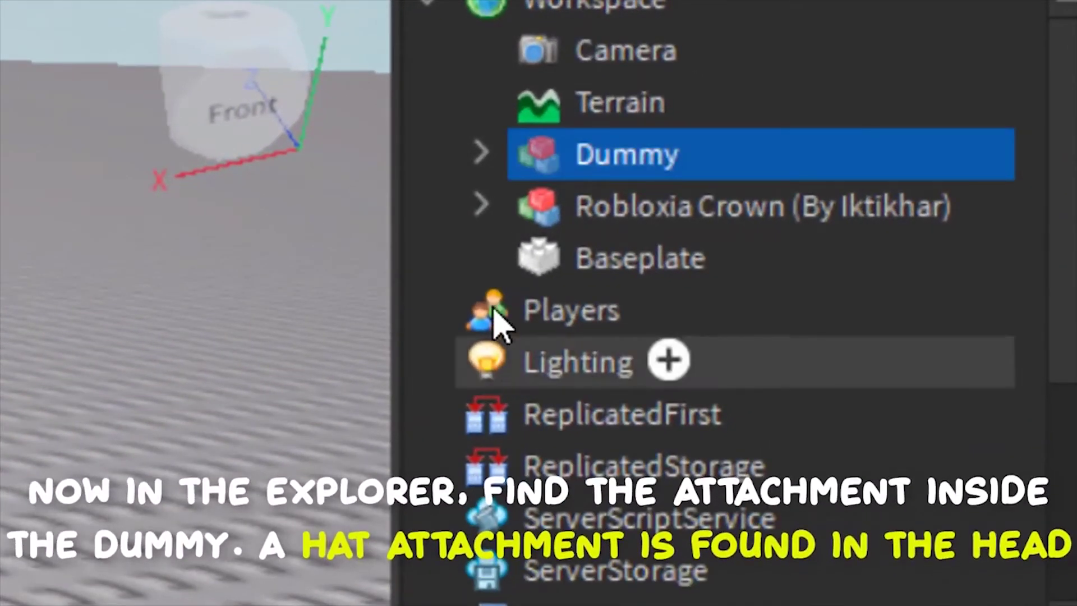
- Expand the Dummy and its Head in the object hierarchy to list the head's attachments
{"action": "left_click", "coordinate": [480, 153]}
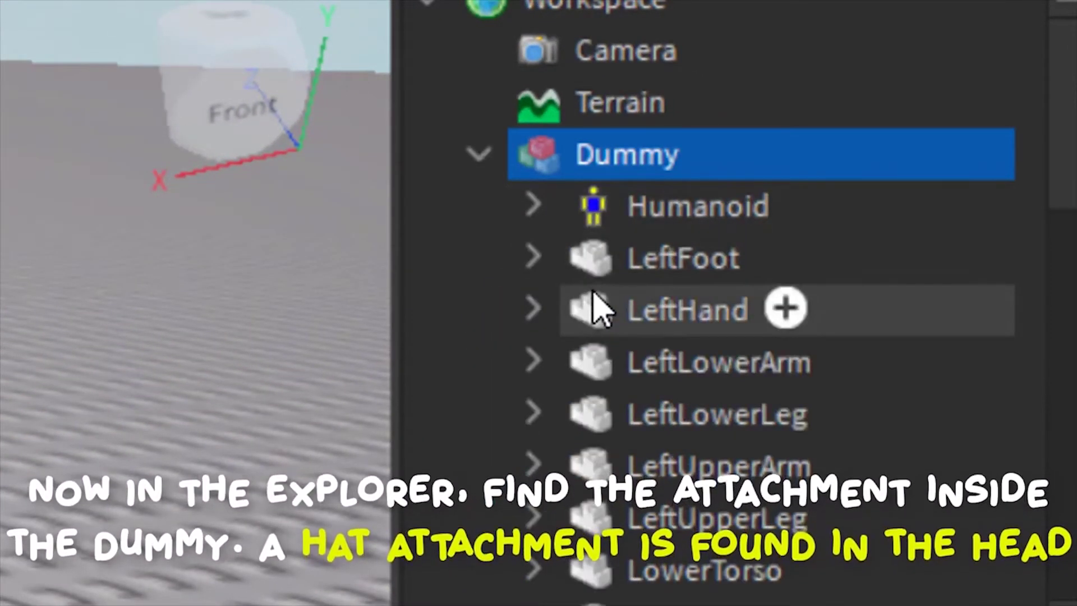
{"action": "scroll", "coordinate": [597, 308], "scroll_direction": "down", "scroll_amount": 4}
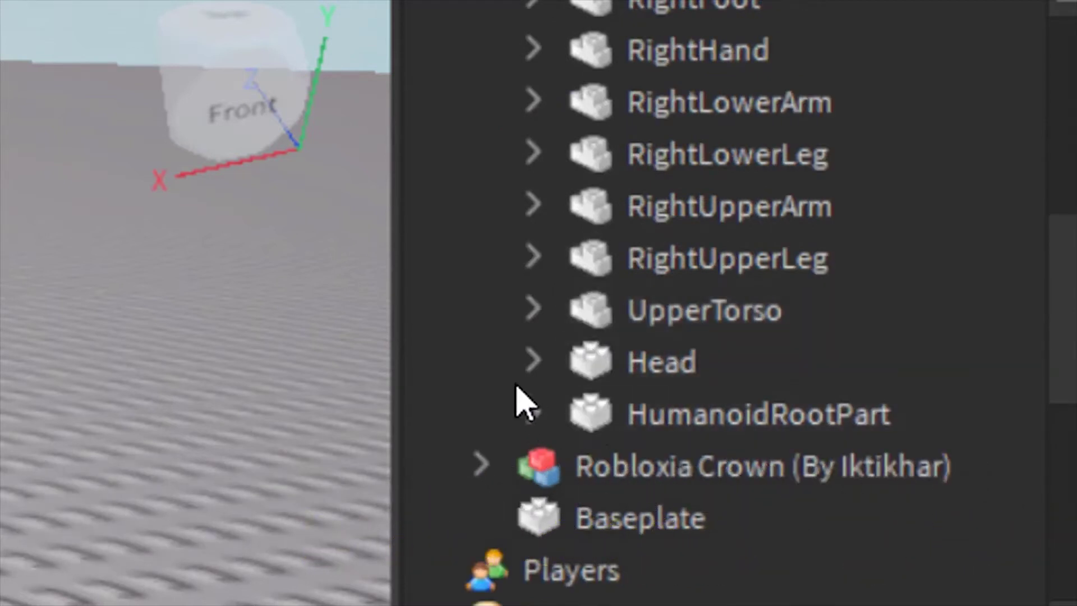
{"action": "left_click", "coordinate": [624, 359]}
{"action": "left_click", "coordinate": [530, 362]}
{"action": "key", "text": "F2"}
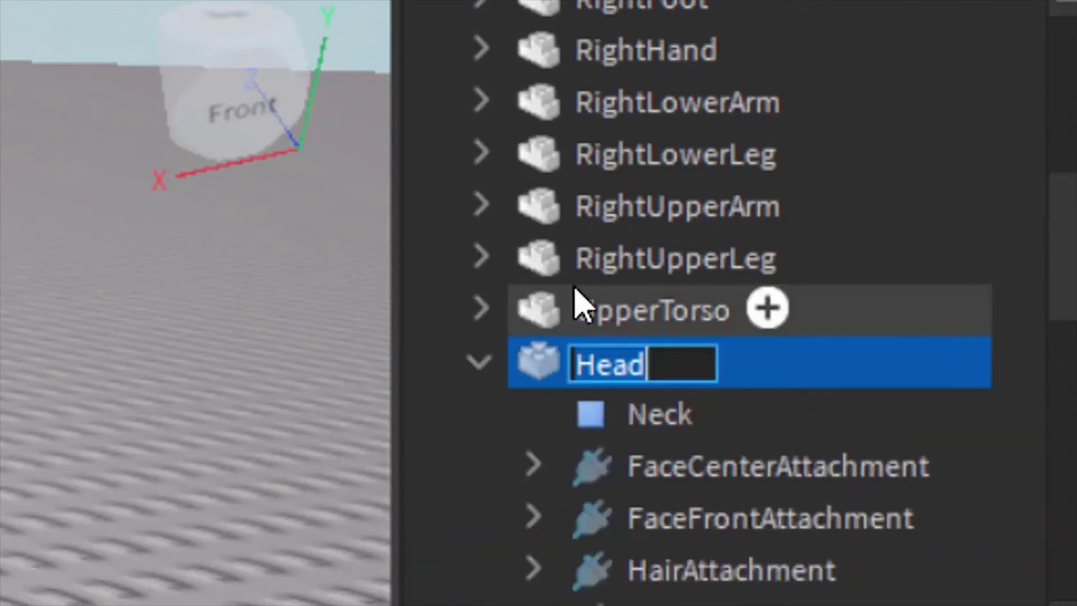
{"action": "scroll", "coordinate": [584, 301], "scroll_direction": "down", "scroll_amount": 5}
{"action": "key", "text": "Return"}
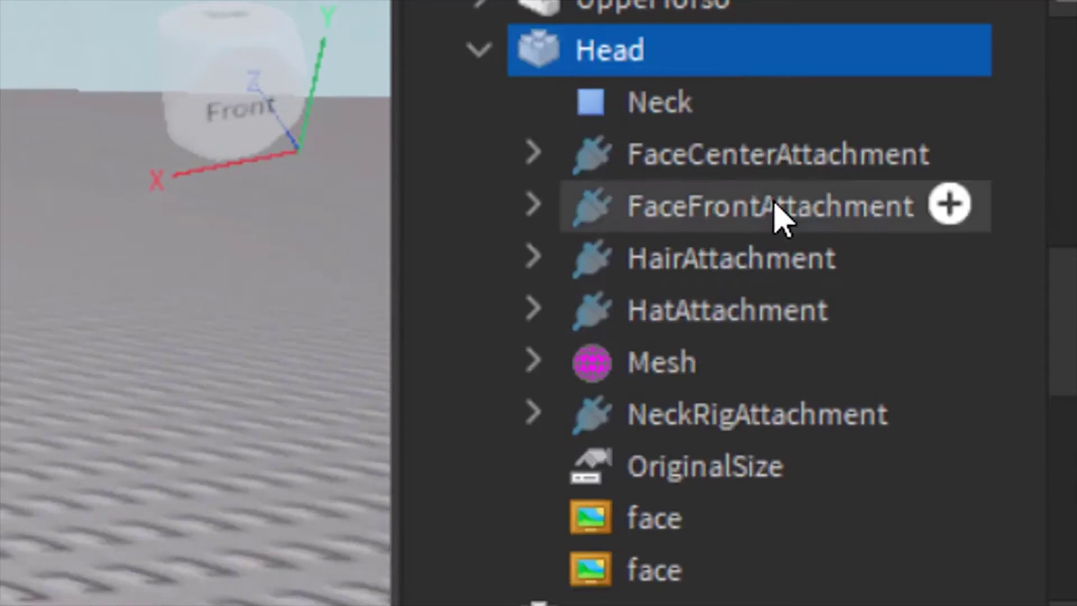
- Copy the HatAttachment from the Dummy's Head
{"action": "left_click", "coordinate": [722, 328]}
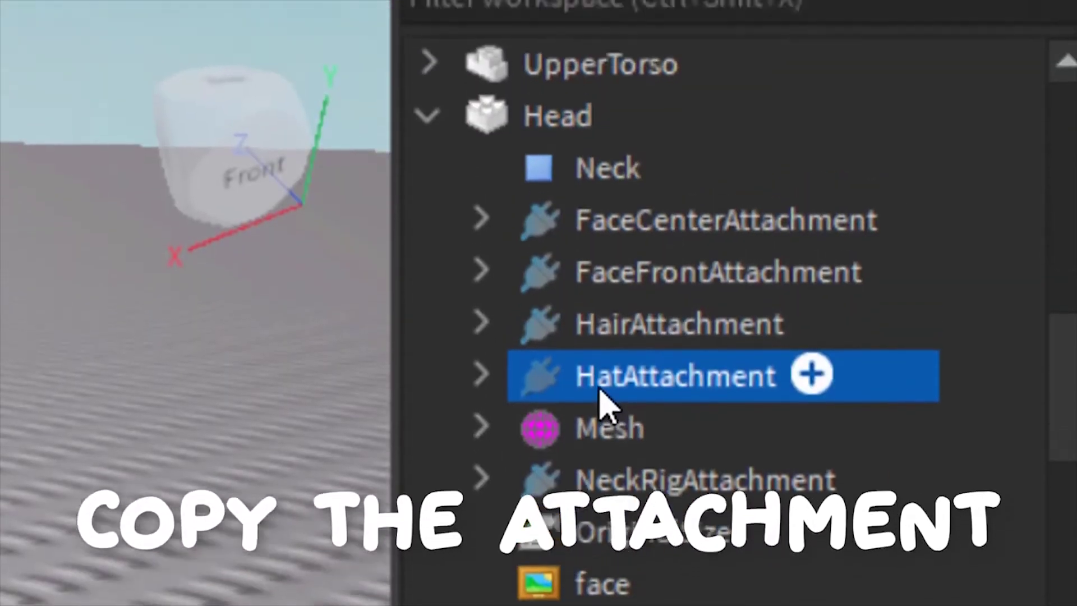
{"action": "right_click", "coordinate": [603, 325]}
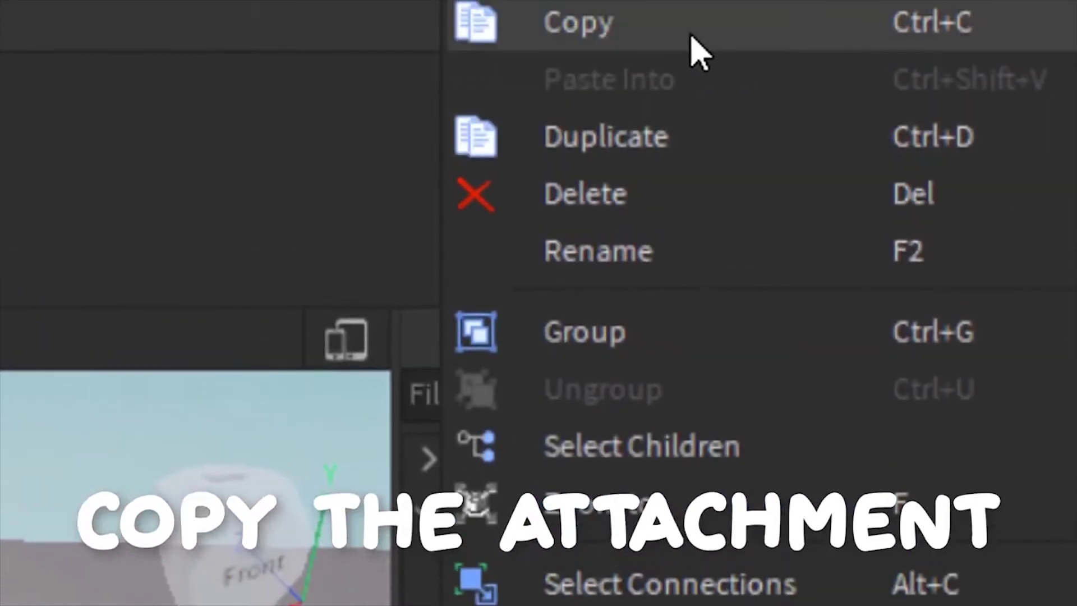
{"action": "left_click", "coordinate": [692, 37]}
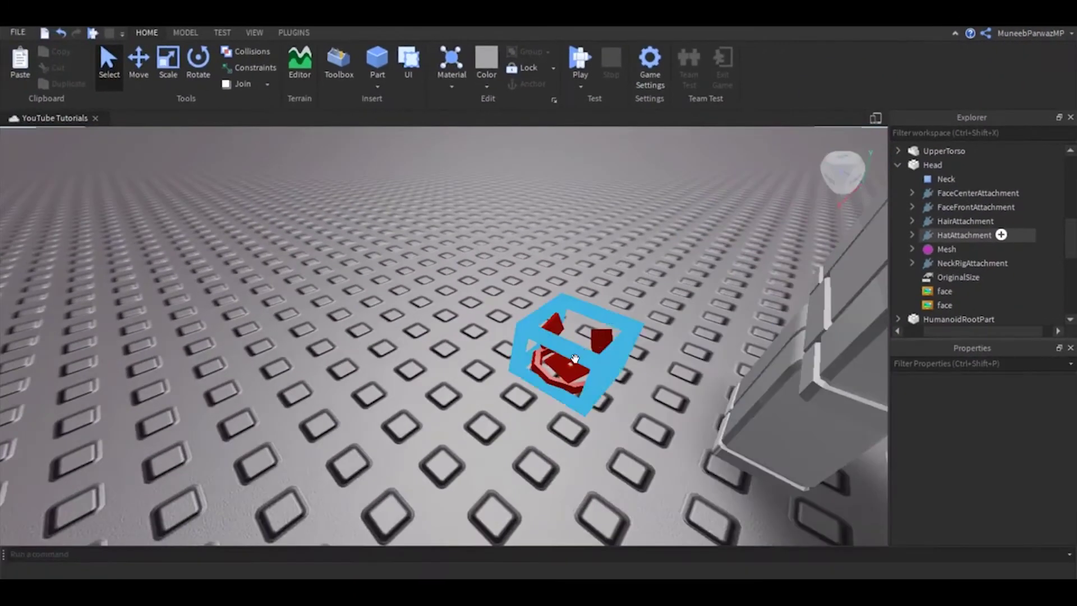
- Paste the copied HatAttachment into the Robloxia Crown part inside the crown model
{"action": "left_click_drag", "start_coordinate": [575, 359], "coordinate": [375, 261]}
{"action": "scroll", "coordinate": [350, 252], "scroll_direction": "up", "scroll_amount": 3}
{"action": "scroll", "coordinate": [348, 249], "scroll_direction": "up", "scroll_amount": 3}
{"action": "left_click_drag", "start_coordinate": [481, 270], "coordinate": [434, 335]}
{"action": "scroll", "coordinate": [533, 356], "scroll_direction": "down", "scroll_amount": 3}
{"action": "scroll", "coordinate": [368, 331], "scroll_direction": "up", "scroll_amount": 5}
{"action": "left_click", "coordinate": [596, 149]}
{"action": "left_click", "coordinate": [457, 320]}
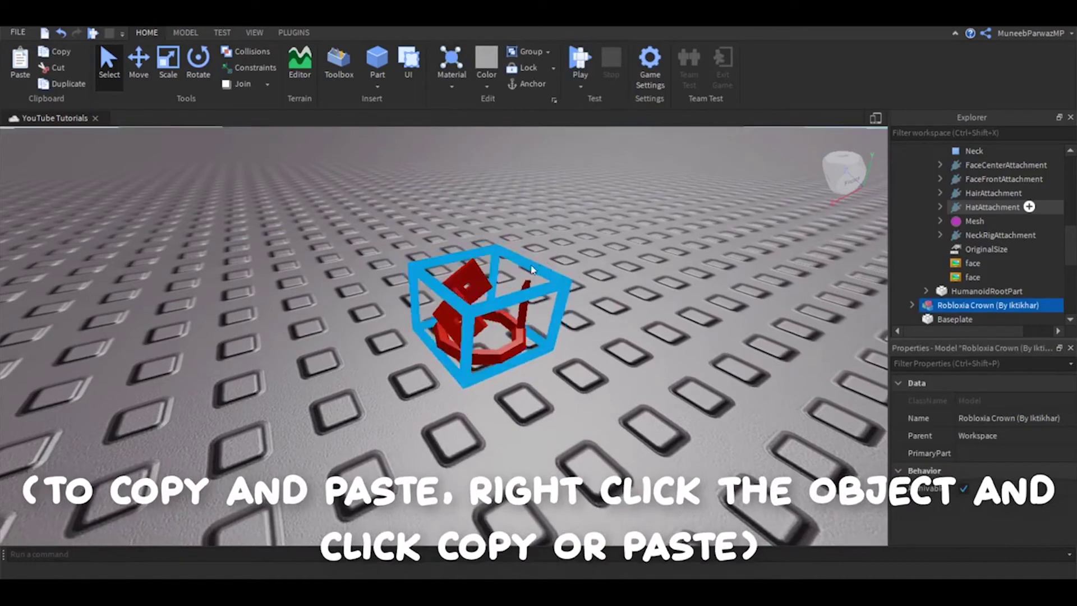
{"action": "right_click", "coordinate": [477, 343]}
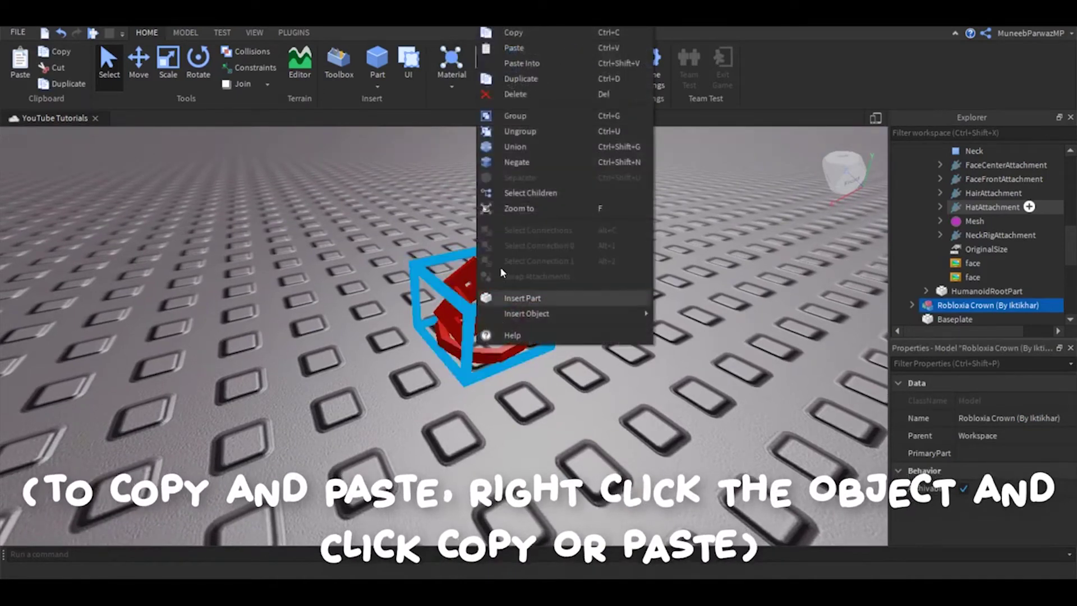
{"action": "left_click", "coordinate": [515, 58]}
{"action": "left_click", "coordinate": [565, 321]}
{"action": "scroll", "coordinate": [927, 301], "scroll_direction": "down", "scroll_amount": 1}
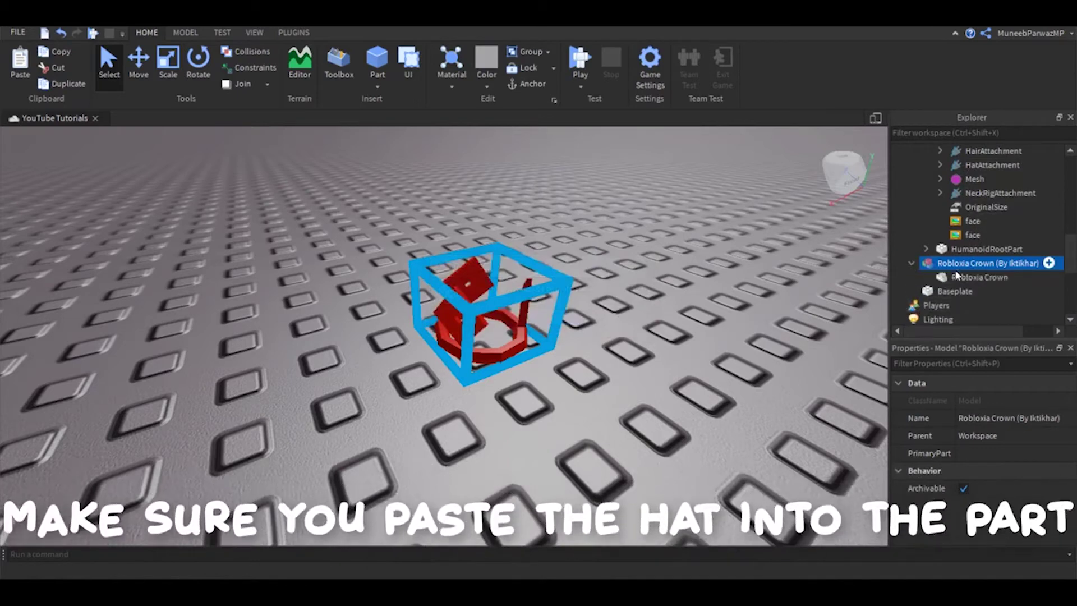
{"action": "right_click", "coordinate": [947, 277]}
{"action": "left_click", "coordinate": [934, 48]}
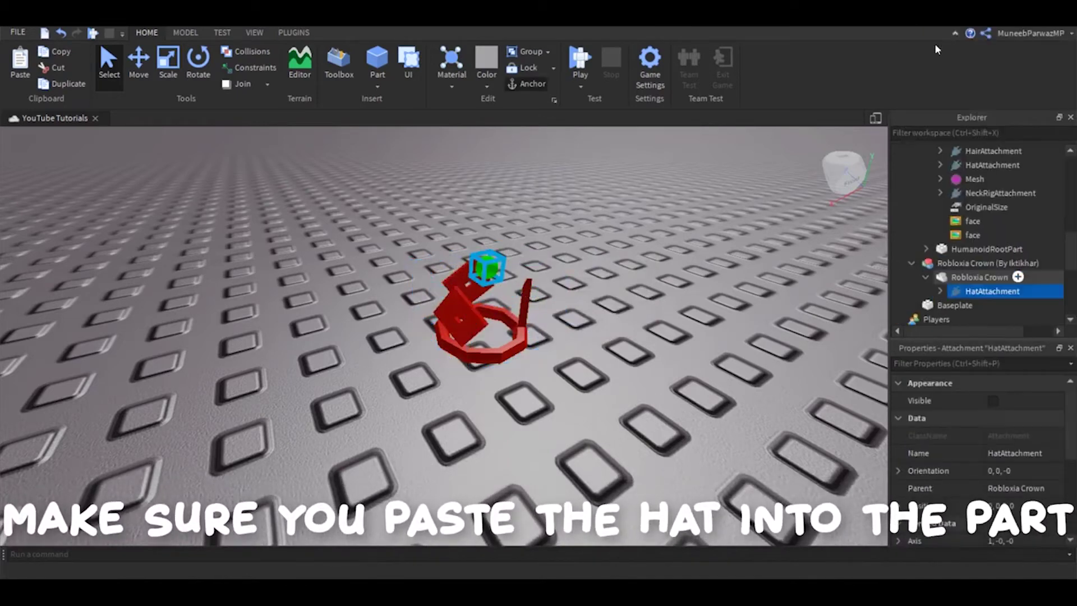
- Move the crown's HatAttachment down with the Move tool to the centre of the crown's ring, at about -0.4 vertically
{"action": "scroll", "coordinate": [487, 324], "scroll_direction": "up", "scroll_amount": 5}
{"action": "left_click_drag", "start_coordinate": [487, 324], "coordinate": [365, 252]}
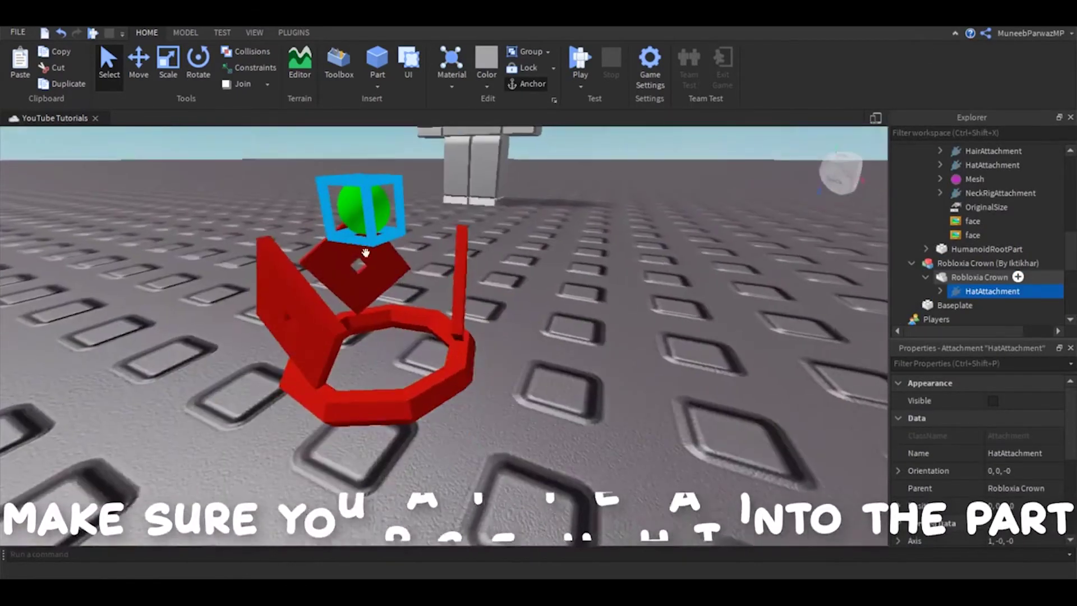
{"action": "left_click", "coordinate": [138, 68]}
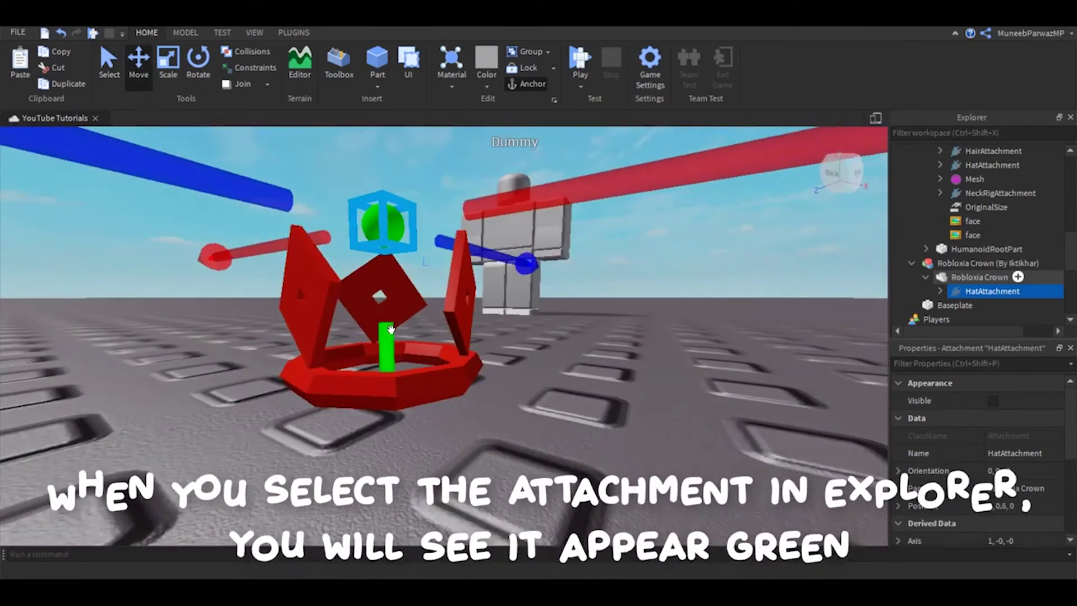
{"action": "left_click_drag", "start_coordinate": [399, 427], "coordinate": [398, 469]}
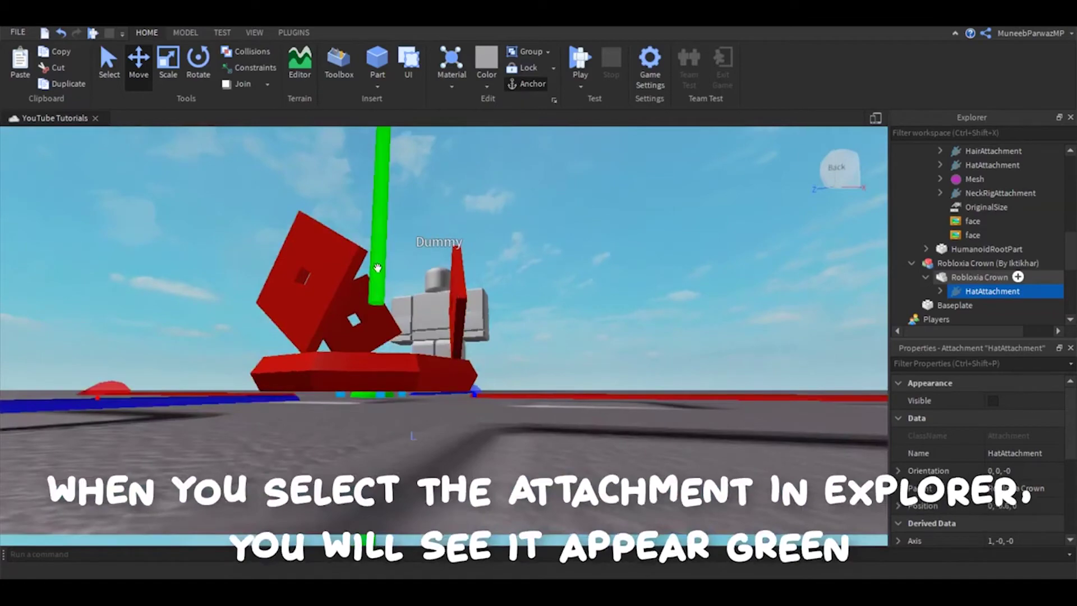
{"action": "left_click_drag", "start_coordinate": [374, 278], "coordinate": [374, 247]}
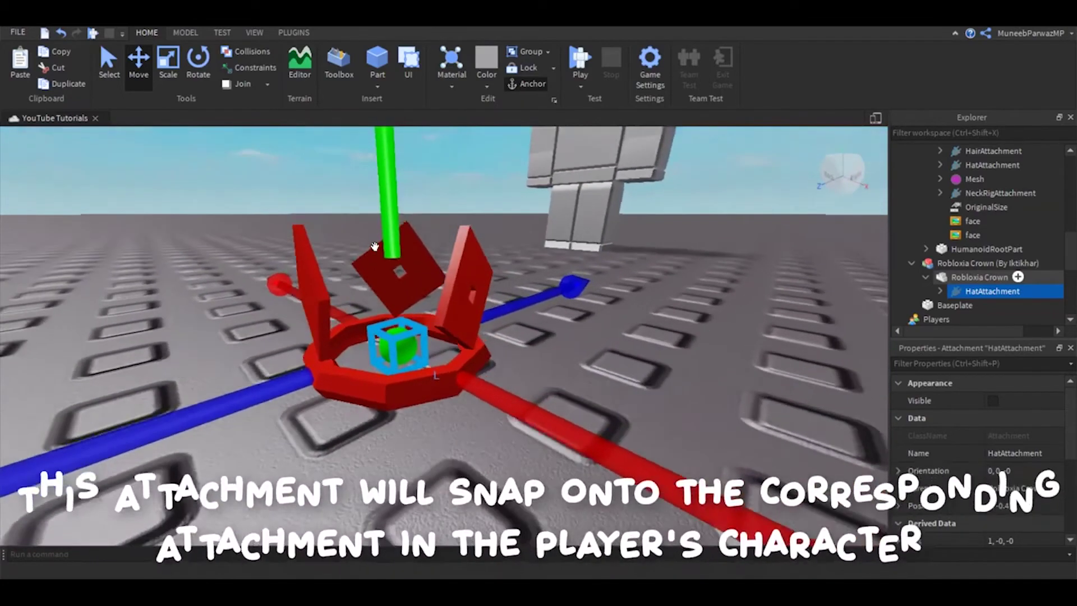
{"action": "scroll", "coordinate": [368, 267], "scroll_direction": "up", "scroll_amount": 3}
{"action": "scroll", "coordinate": [368, 268], "scroll_direction": "down", "scroll_amount": 5}
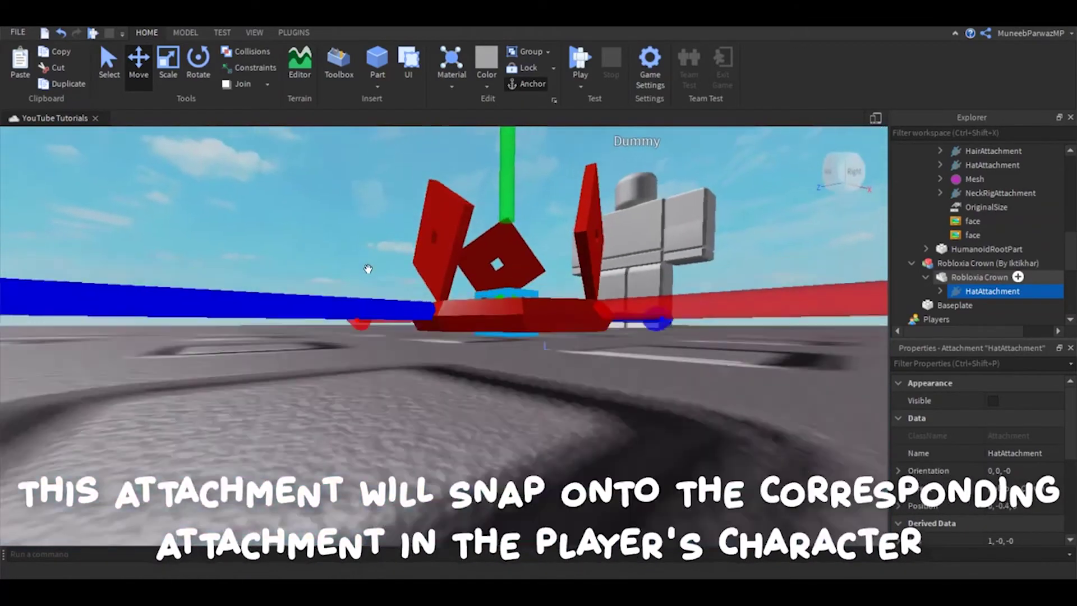
{"action": "scroll", "coordinate": [368, 267], "scroll_direction": "down", "scroll_amount": 5}
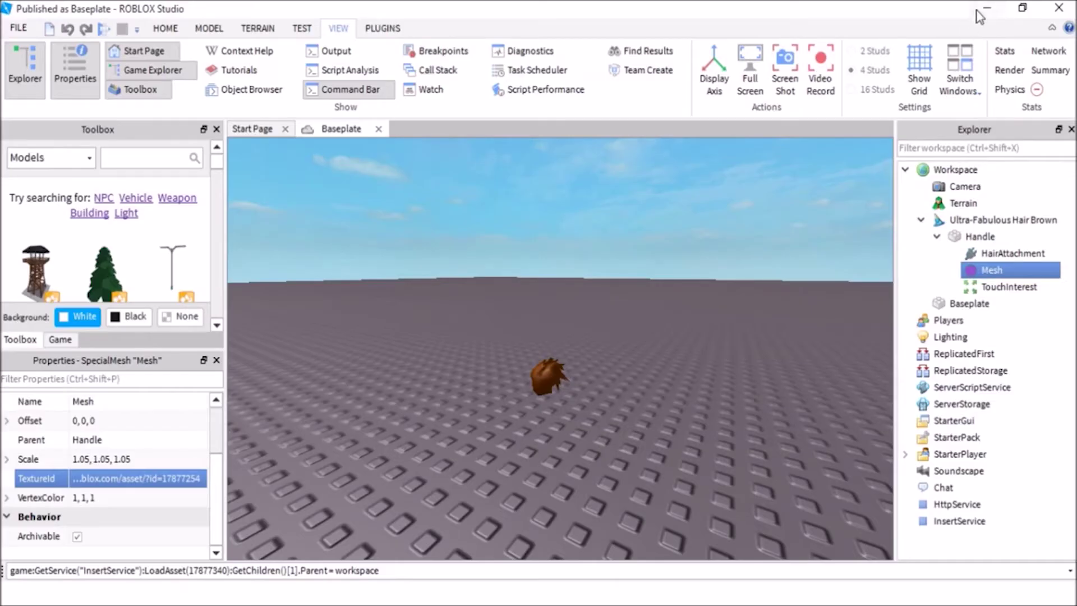
- Minimize Roblox Studio and the Insert Content.txt Notepad window, and launch paint.net from the desktop
{"action": "left_click", "coordinate": [986, 9]}
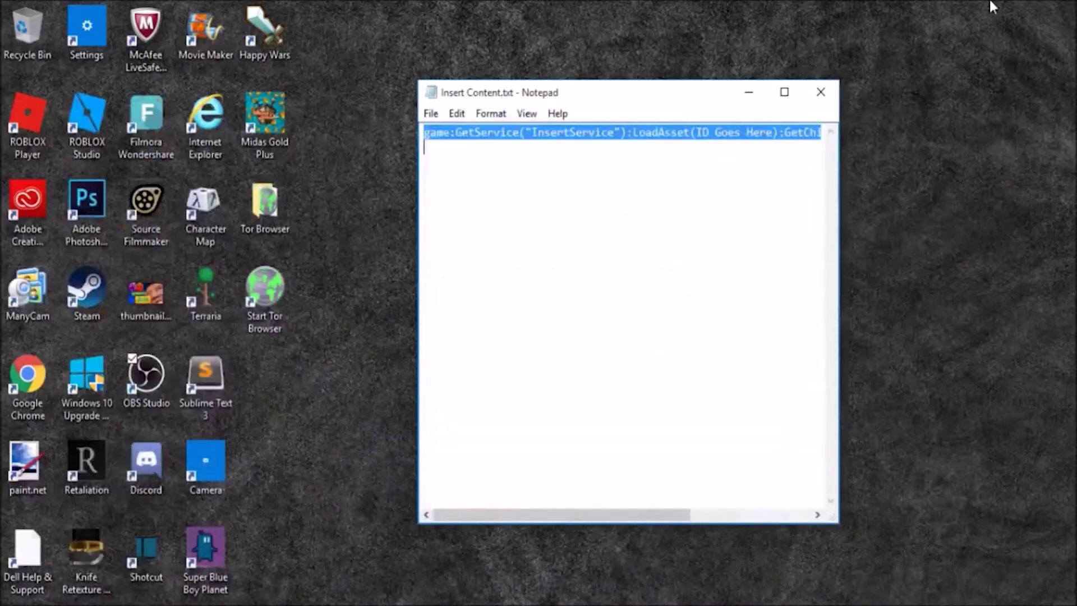
{"action": "left_click", "coordinate": [752, 91]}
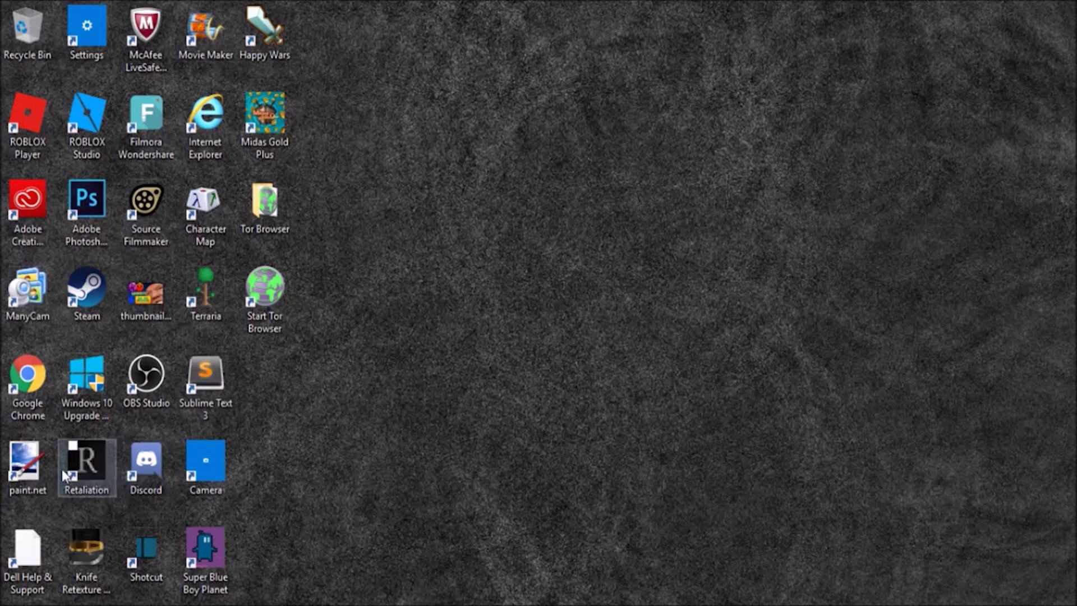
{"action": "double_click", "coordinate": [27, 470]}
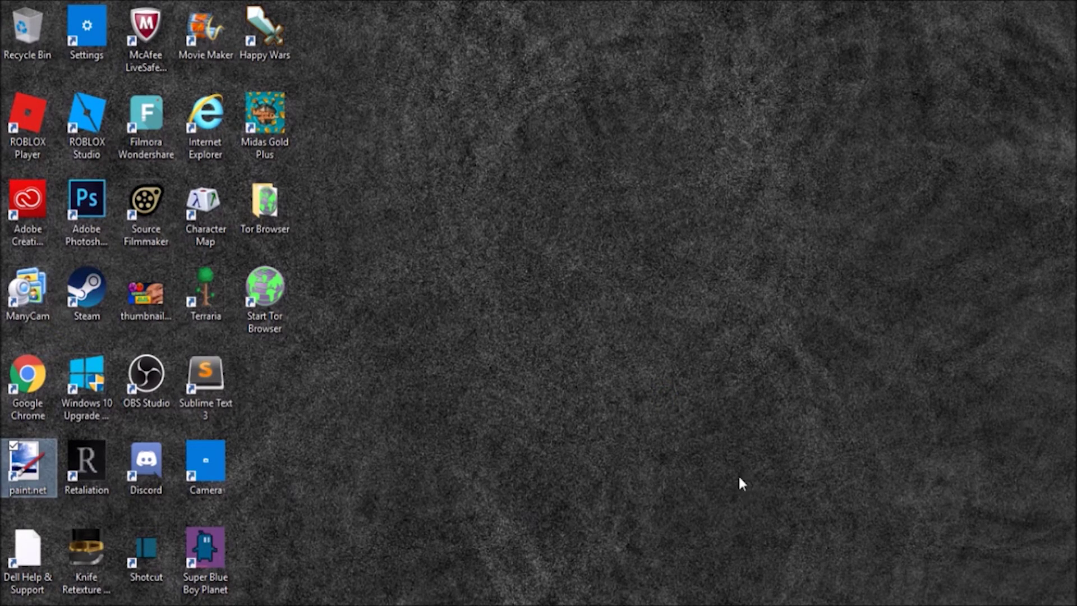
{"action": "left_click", "coordinate": [729, 423]}
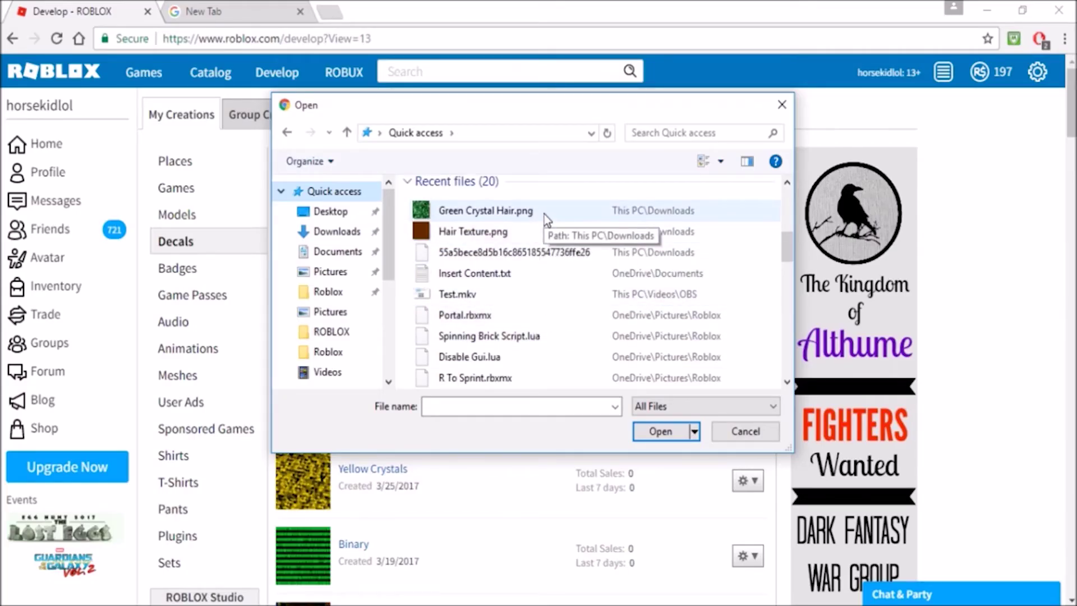
- On the Roblox Develop page, choose Green Crystal Hair.png, name the decal Green Crystal Hair TX and upload it
{"action": "double_click", "coordinate": [539, 212]}
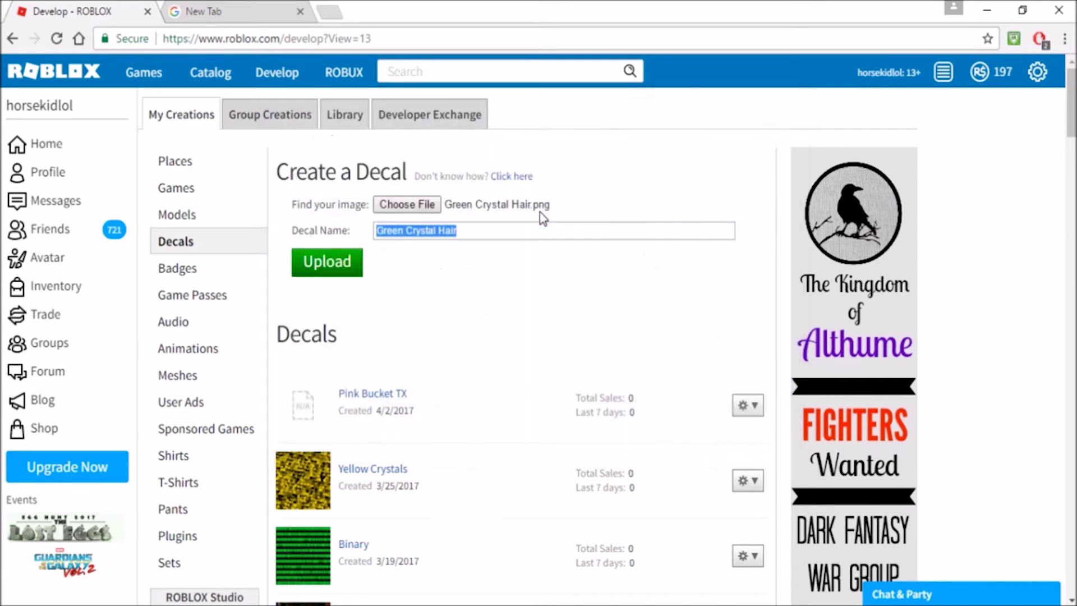
{"action": "left_click", "coordinate": [495, 236]}
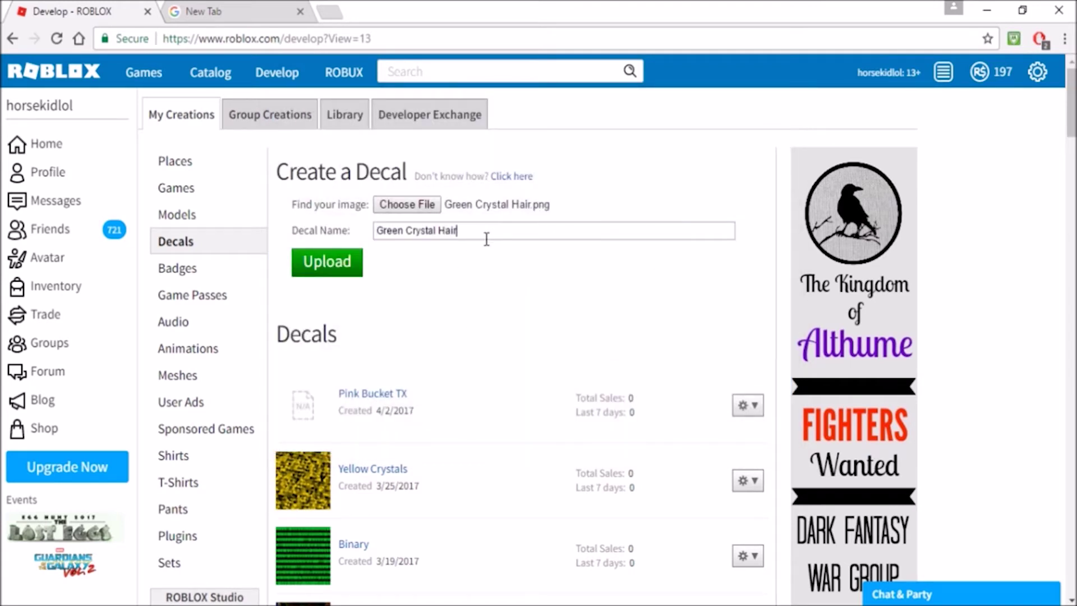
{"action": "type", "text": "TX"}
{"action": "key", "text": "Return"}
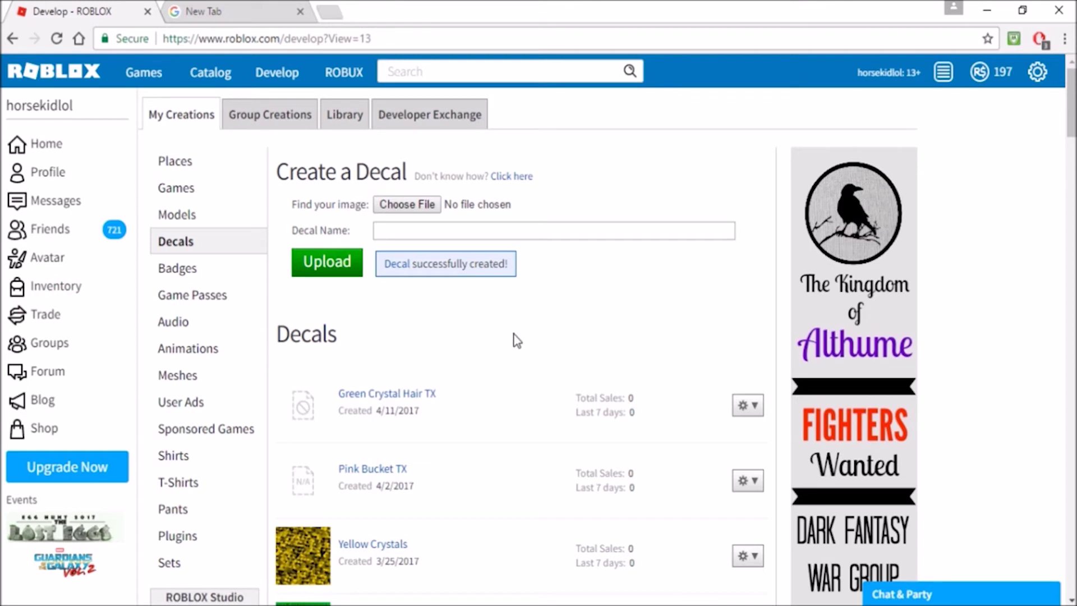
- Open the configuration page of the Green Crystal Hair TX decal from the Decals list
{"action": "scroll", "coordinate": [516, 341], "scroll_direction": "down", "scroll_amount": 3}
{"action": "left_click", "coordinate": [738, 239]}
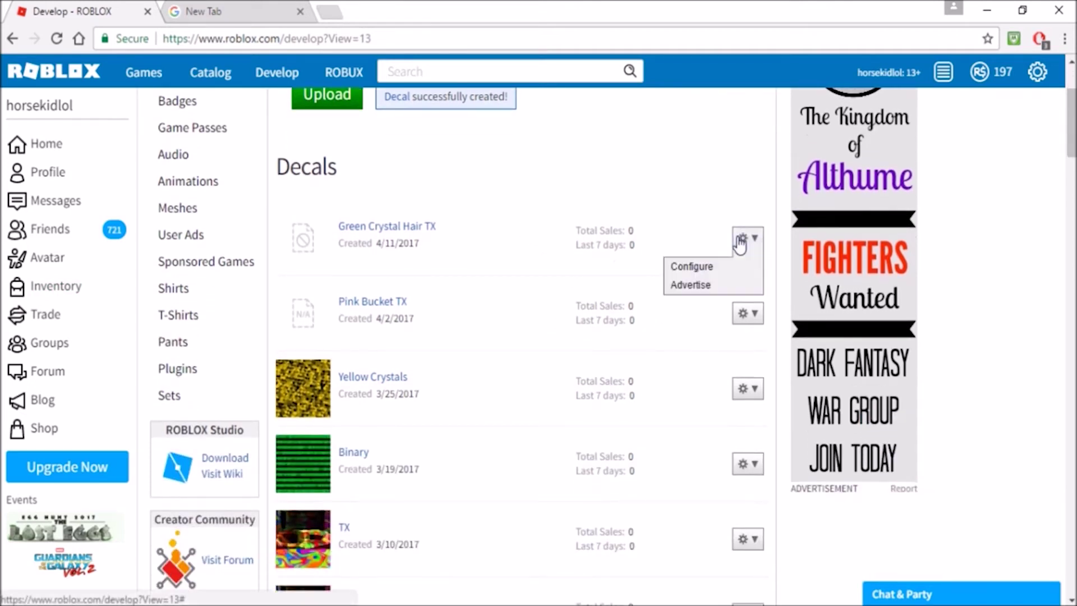
{"action": "left_click", "coordinate": [741, 268]}
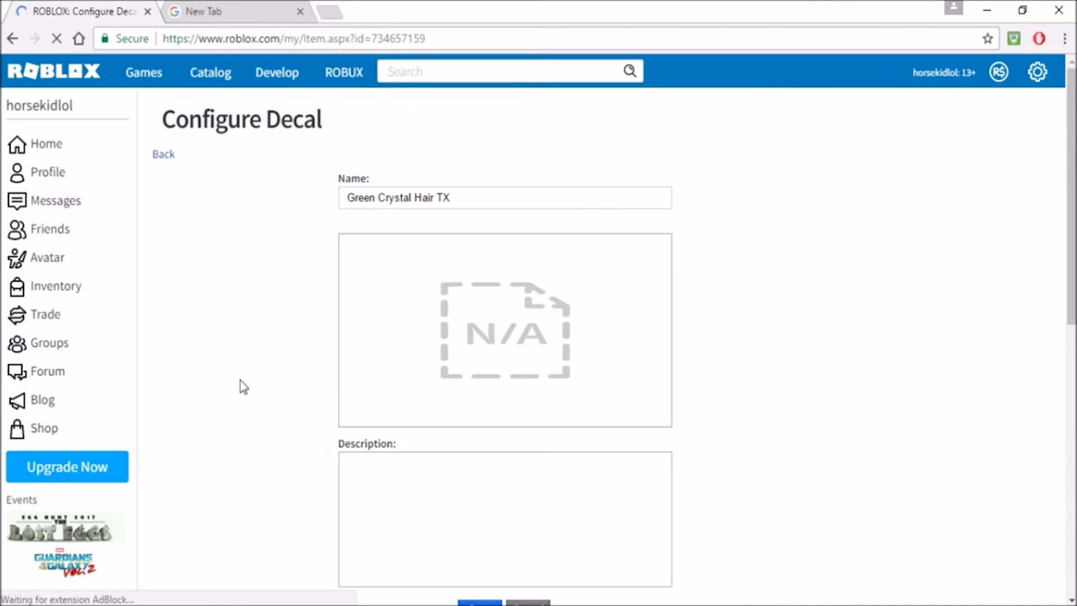
{"action": "scroll", "coordinate": [227, 401], "scroll_direction": "down", "scroll_amount": 1}
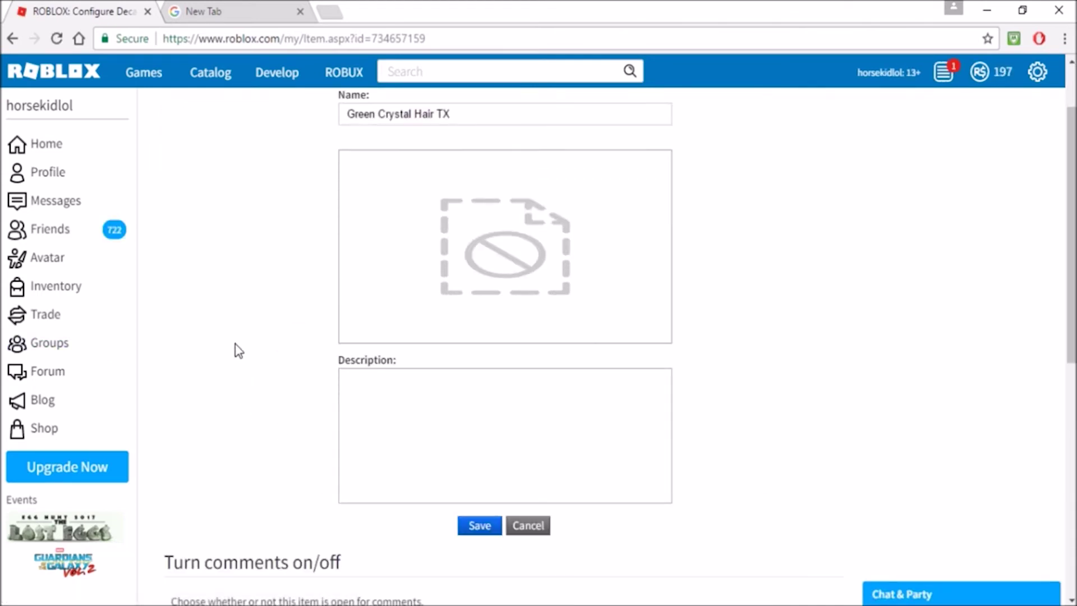
- Check the Roblox notifications list and close it again
{"action": "left_click", "coordinate": [950, 76]}
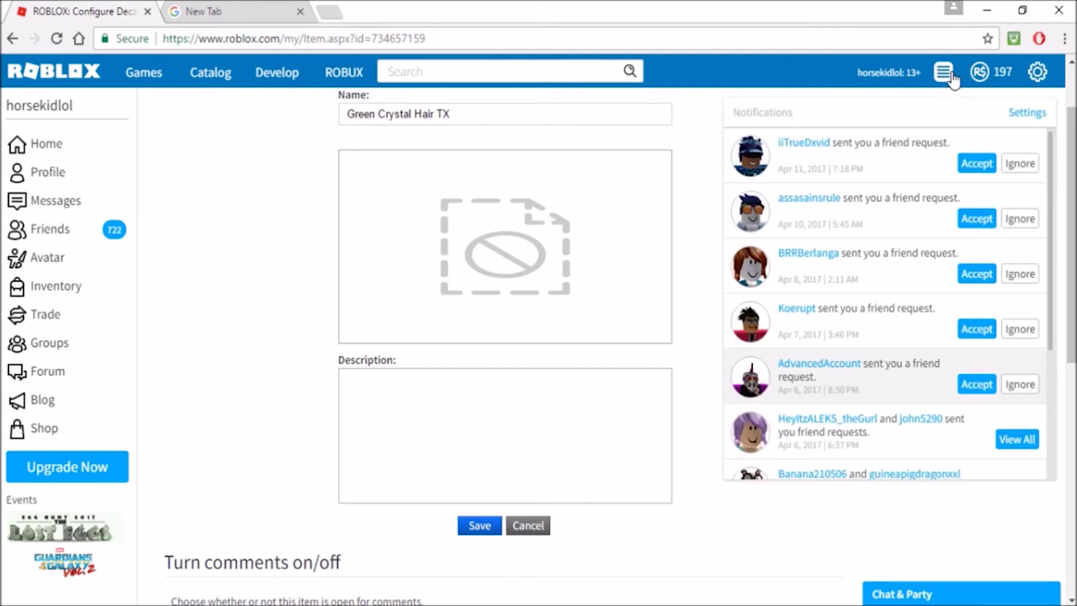
{"action": "left_click", "coordinate": [952, 80]}
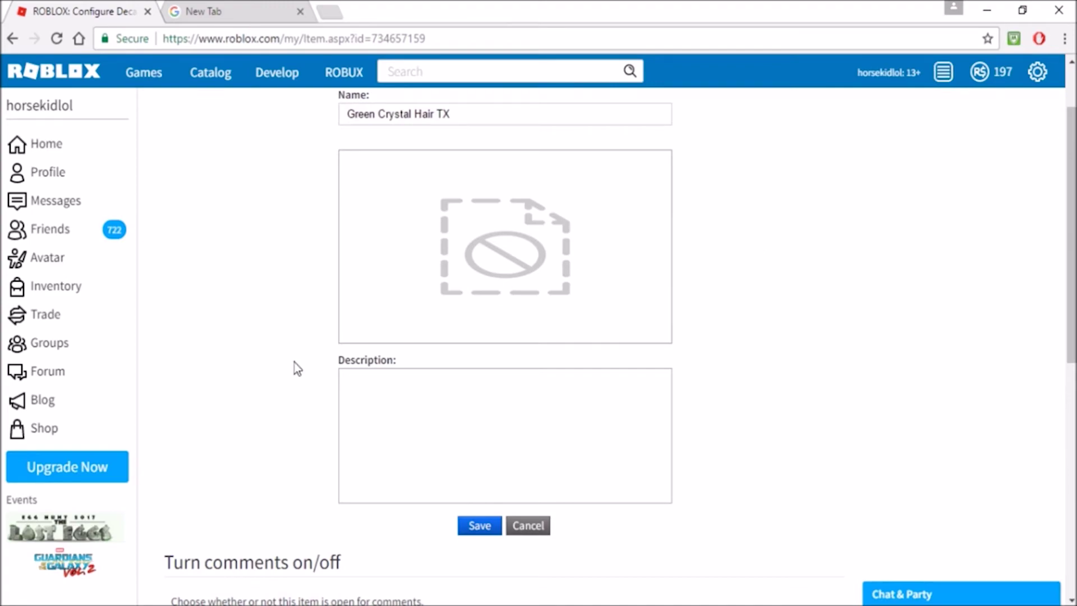
{"action": "scroll", "coordinate": [185, 379], "scroll_direction": "up", "scroll_amount": 2}
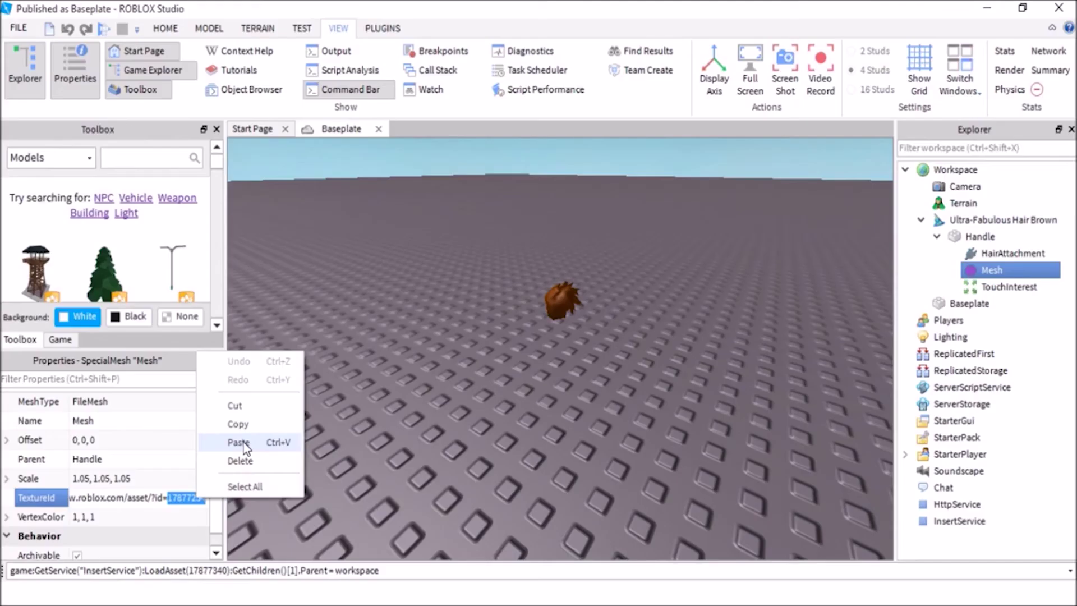
- In Roblox Studio, replace the TextureId of the Ultra-Fabulous Hair Brown Mesh with the copied asset ID, rbxassetid://734660055
{"action": "left_click", "coordinate": [243, 442]}
{"action": "key", "text": "Return"}
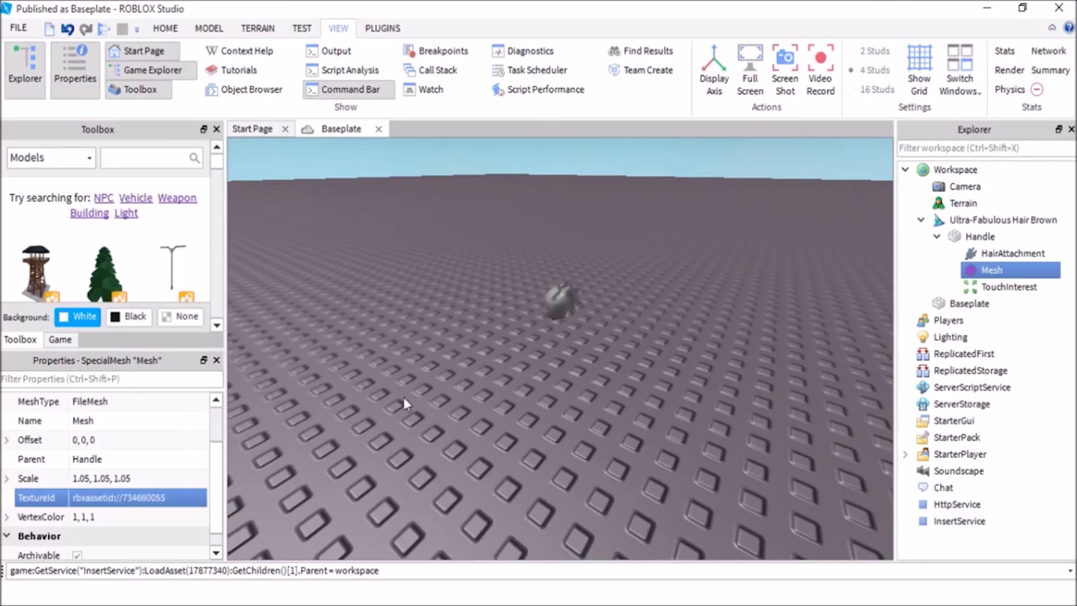
- Examine the retextured hair in the viewport, from a distance and up close
{"action": "scroll", "coordinate": [413, 387], "scroll_direction": "up", "scroll_amount": 5}
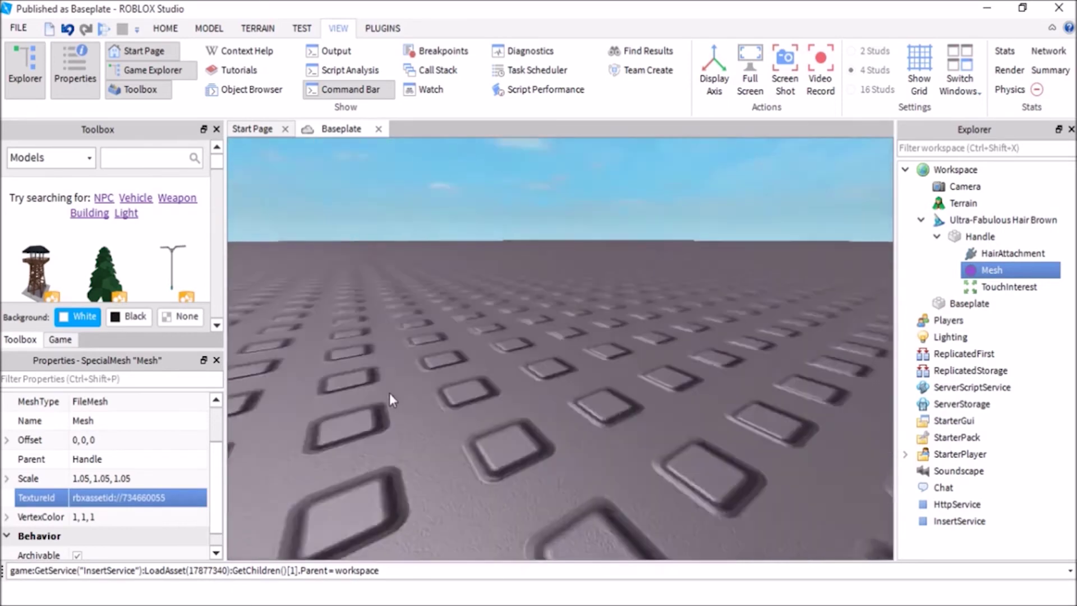
{"action": "scroll", "coordinate": [415, 385], "scroll_direction": "down", "scroll_amount": 5}
{"action": "scroll", "coordinate": [527, 385], "scroll_direction": "up", "scroll_amount": 2}
{"action": "scroll", "coordinate": [527, 385], "scroll_direction": "down", "scroll_amount": 2}
{"action": "left_click", "coordinate": [528, 385]}
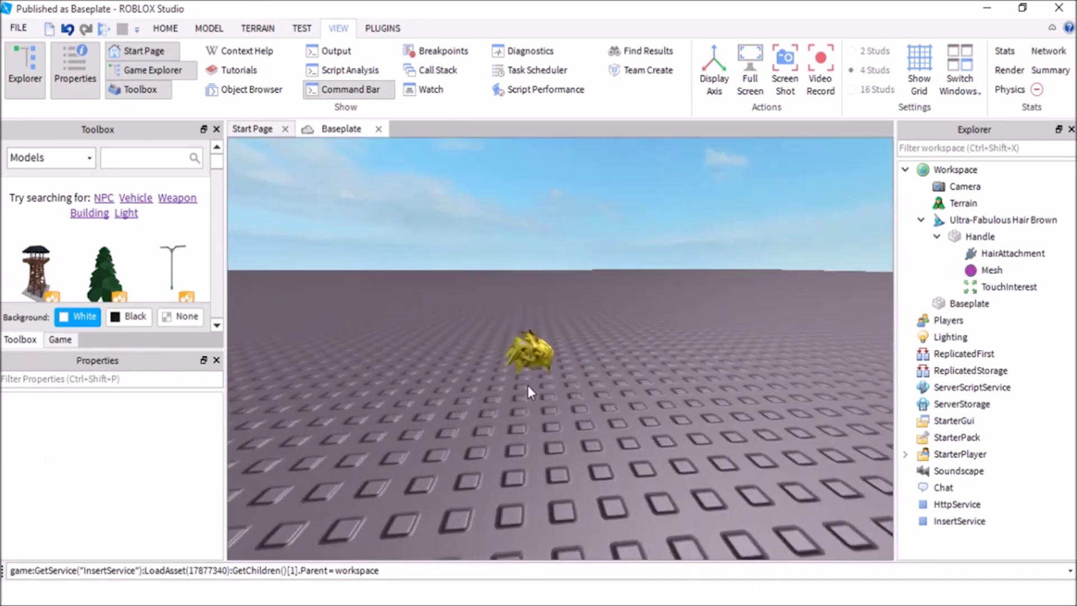
{"action": "scroll", "coordinate": [527, 386], "scroll_direction": "up", "scroll_amount": 8}
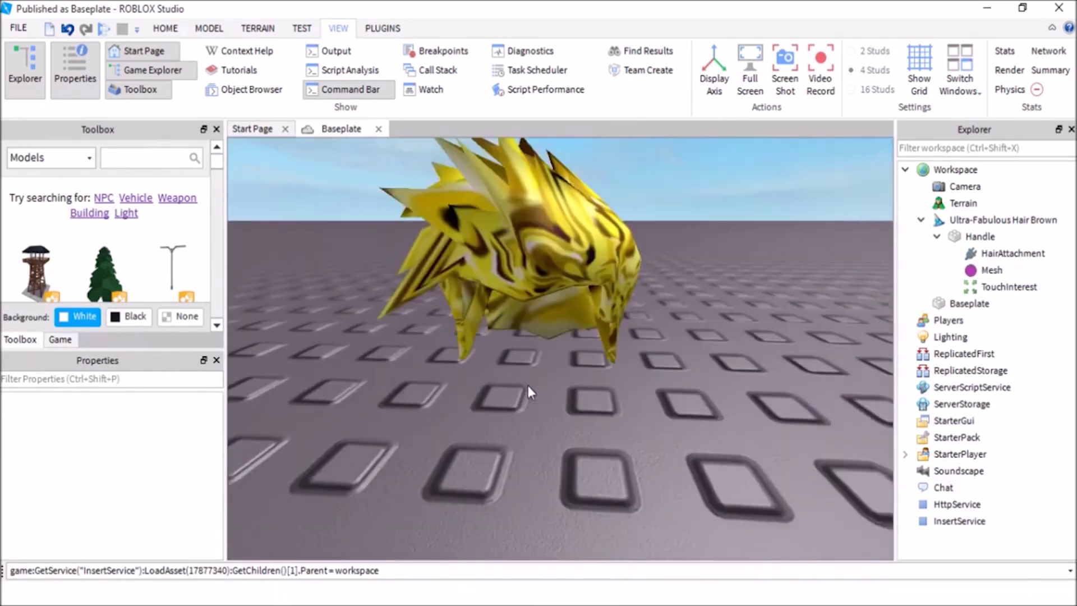
{"action": "scroll", "coordinate": [527, 385], "scroll_direction": "down", "scroll_amount": 5}
{"action": "scroll", "coordinate": [527, 385], "scroll_direction": "up", "scroll_amount": 4}
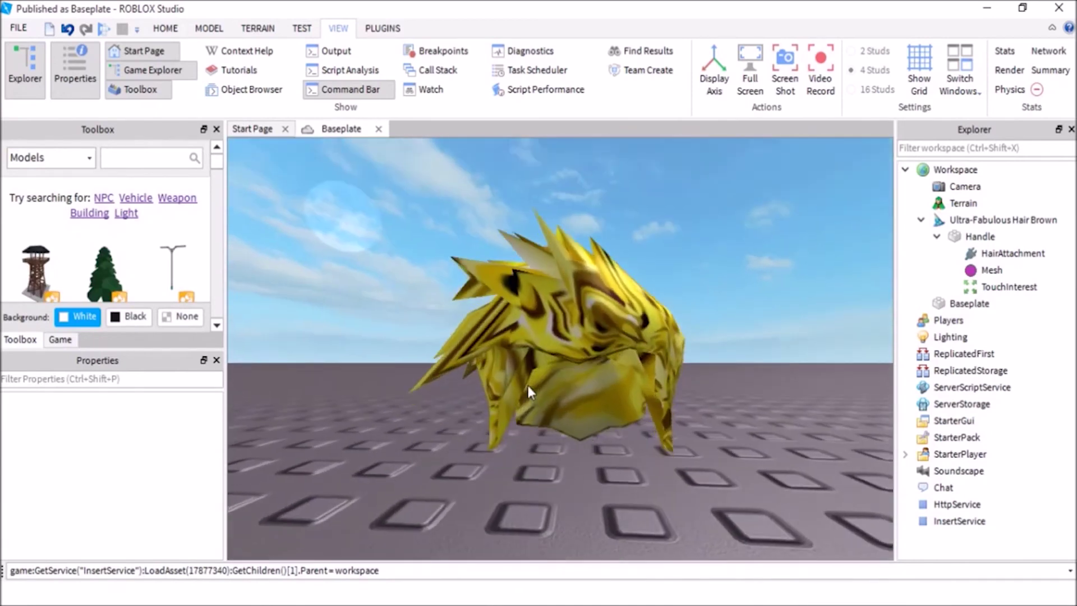
{"action": "left_click_drag", "start_coordinate": [527, 385], "coordinate": [528, 385]}
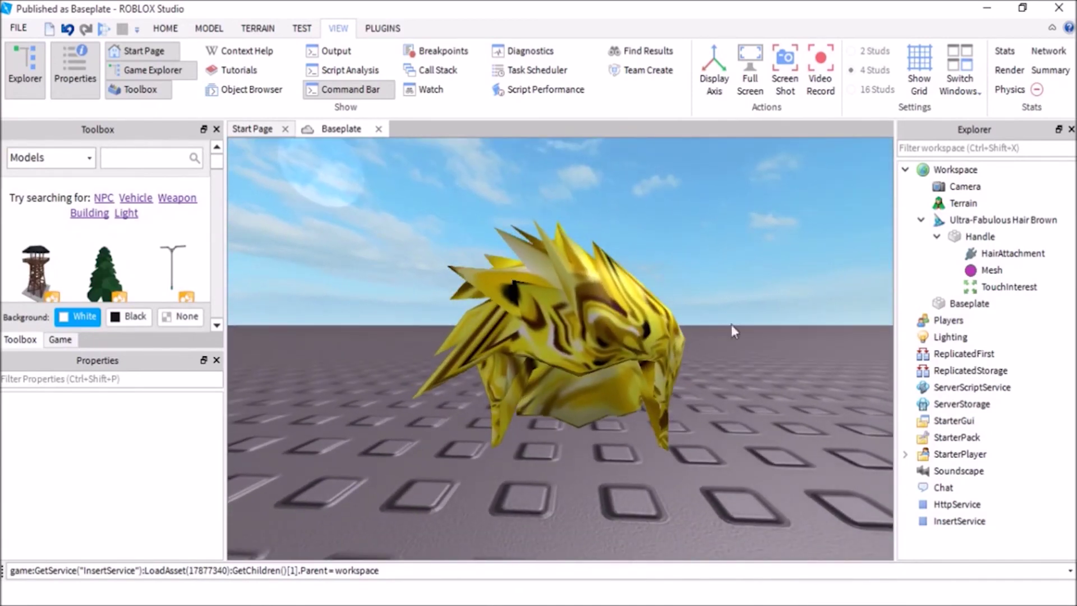
- Remove the Baseplate from the Workspace
{"action": "left_click", "coordinate": [949, 306]}
{"action": "right_click", "coordinate": [950, 310]}
{"action": "left_click", "coordinate": [912, 85]}
- Review the TextureId among the properties of the hair's Mesh
{"action": "left_click", "coordinate": [1004, 270]}
{"action": "scroll", "coordinate": [67, 485], "scroll_direction": "down", "scroll_amount": 2}
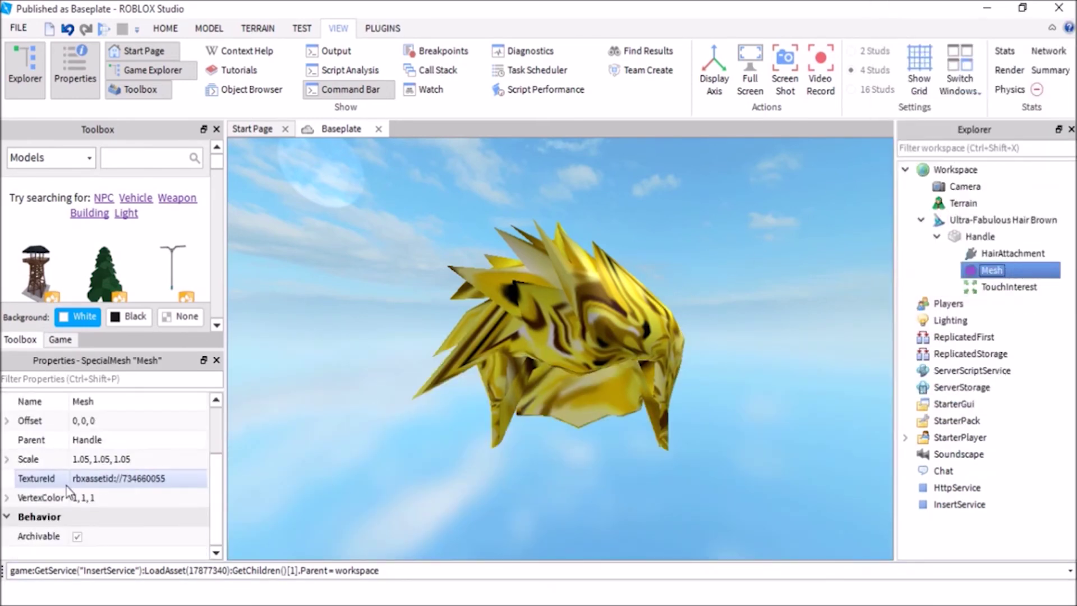
{"action": "left_click", "coordinate": [709, 297]}
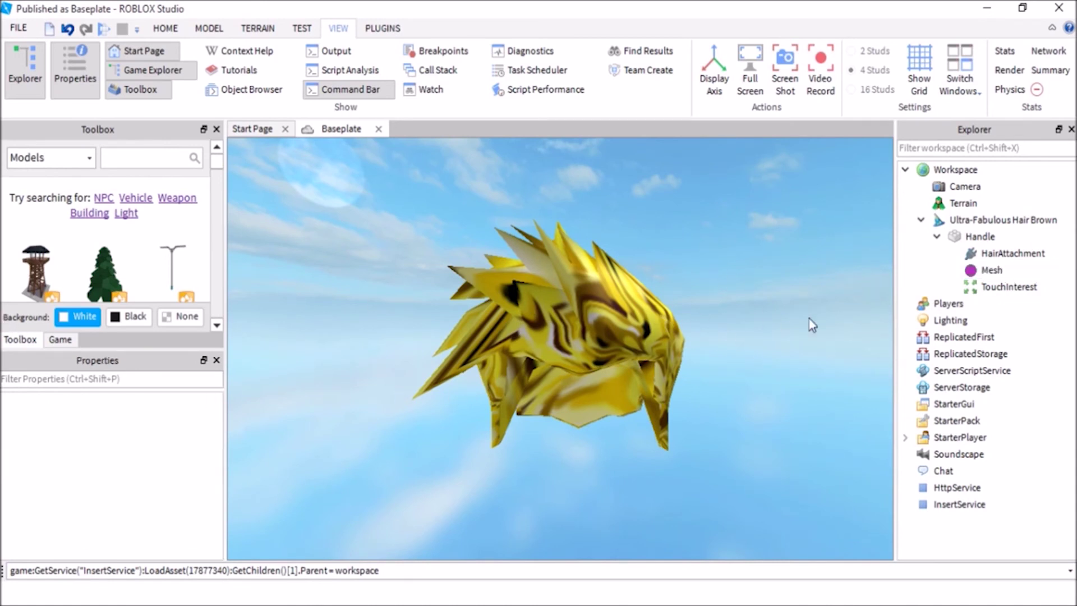
{"action": "left_click", "coordinate": [990, 270]}
{"action": "scroll", "coordinate": [120, 507], "scroll_direction": "down", "scroll_amount": 2}
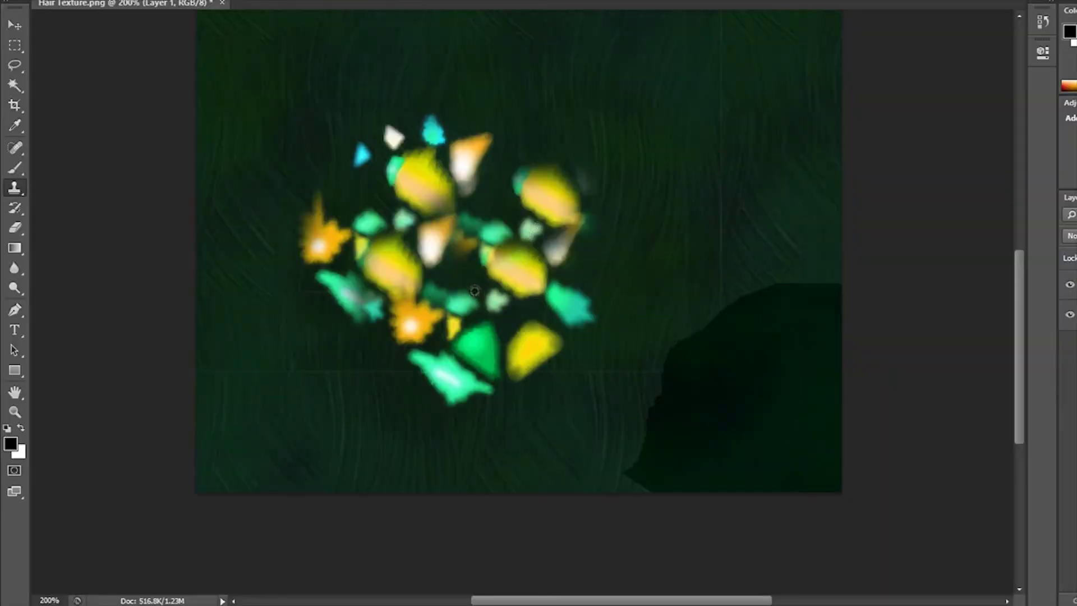
- In Photoshop, clone the yellow and green crystal details over the dark area of Hair Texture.png with the Clone Stamp tool
{"action": "mouse_move", "coordinate": [628, 247]}
{"action": "left_mouse_down"}
{"action": "mouse_move", "coordinate": [540, 324]}
{"action": "mouse_move", "coordinate": [512, 365]}
{"action": "mouse_move", "coordinate": [511, 388]}
{"action": "left_mouse_up"}
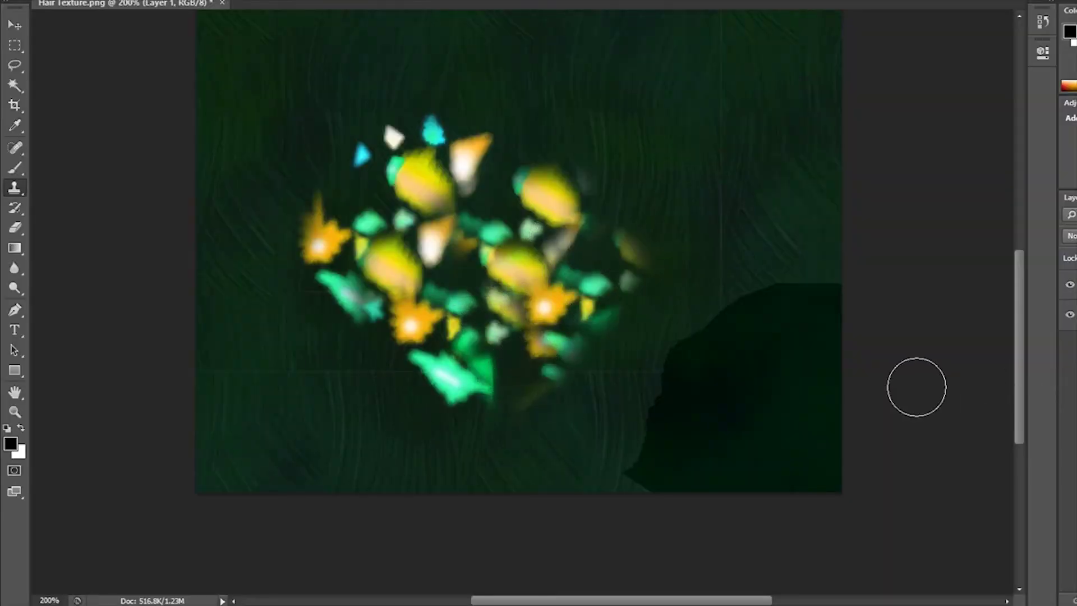
{"action": "mouse_move", "coordinate": [491, 284]}
{"action": "left_mouse_down"}
{"action": "mouse_move", "coordinate": [387, 359]}
{"action": "mouse_move", "coordinate": [348, 336]}
{"action": "left_mouse_up"}
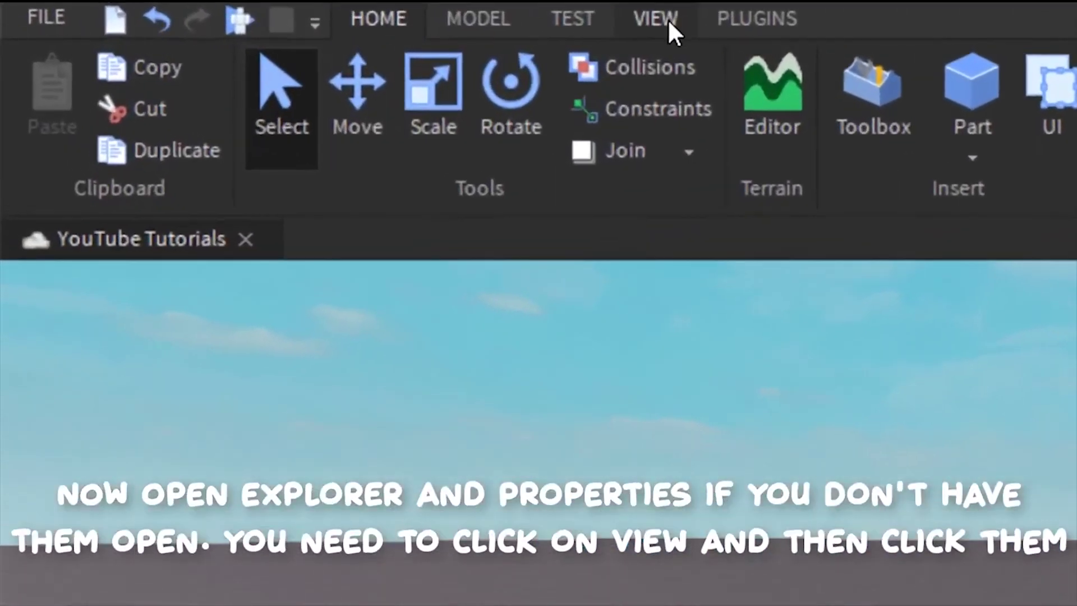
- Launch paint.net from the desktop
{"action": "left_click", "coordinate": [329, 34]}
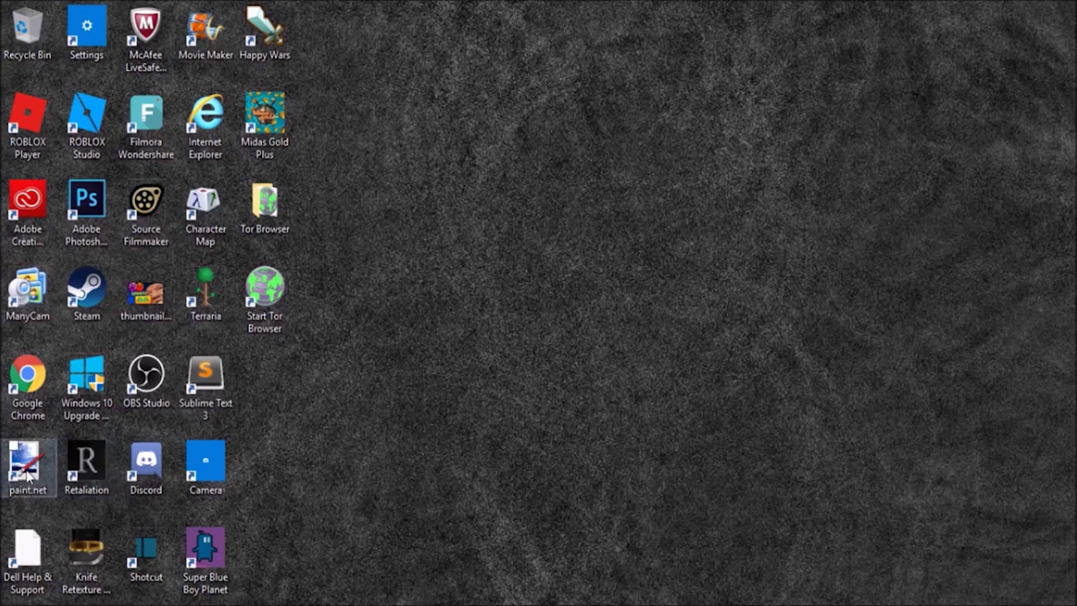
{"action": "left_click", "coordinate": [28, 476]}
{"action": "double_click", "coordinate": [28, 476]}
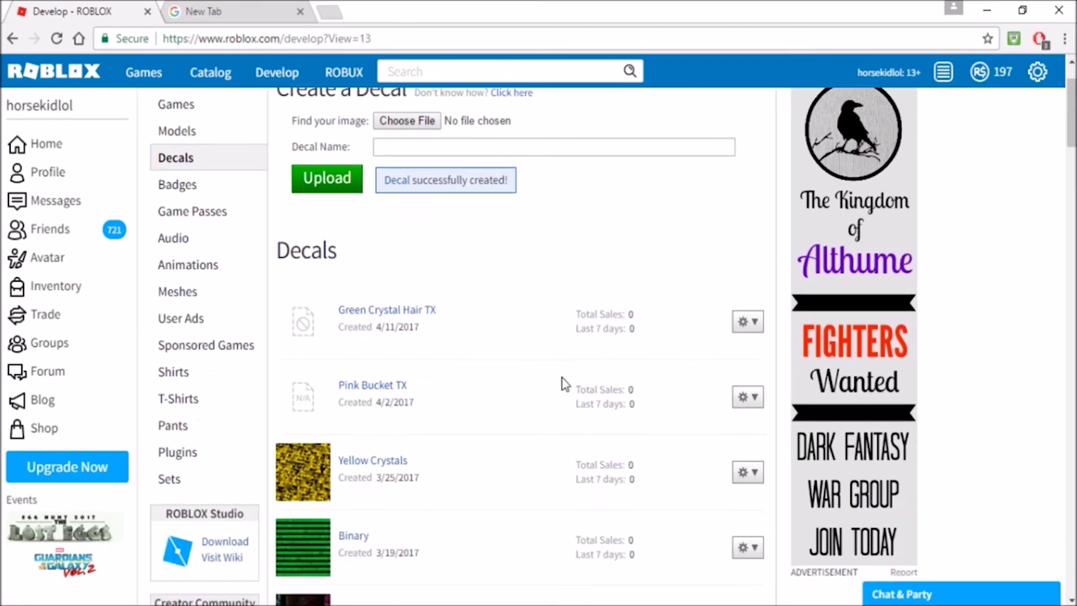
- On the Roblox Develop page, open the Green Crystal Hair TX decal for configuration
{"action": "scroll", "coordinate": [606, 348], "scroll_direction": "down", "scroll_amount": 1}
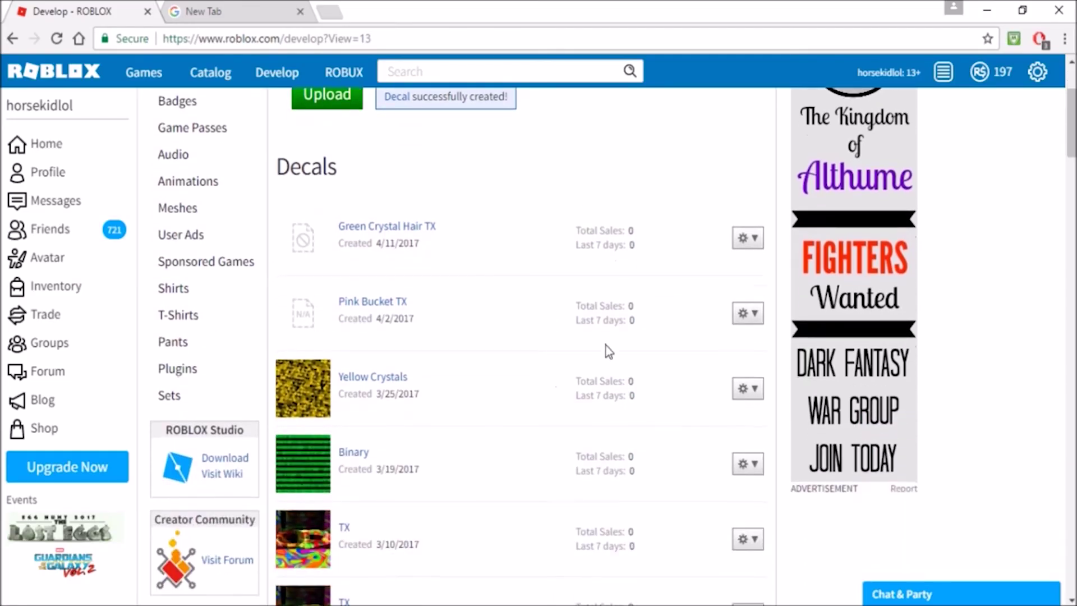
{"action": "left_click", "coordinate": [741, 238]}
{"action": "left_click", "coordinate": [742, 268]}
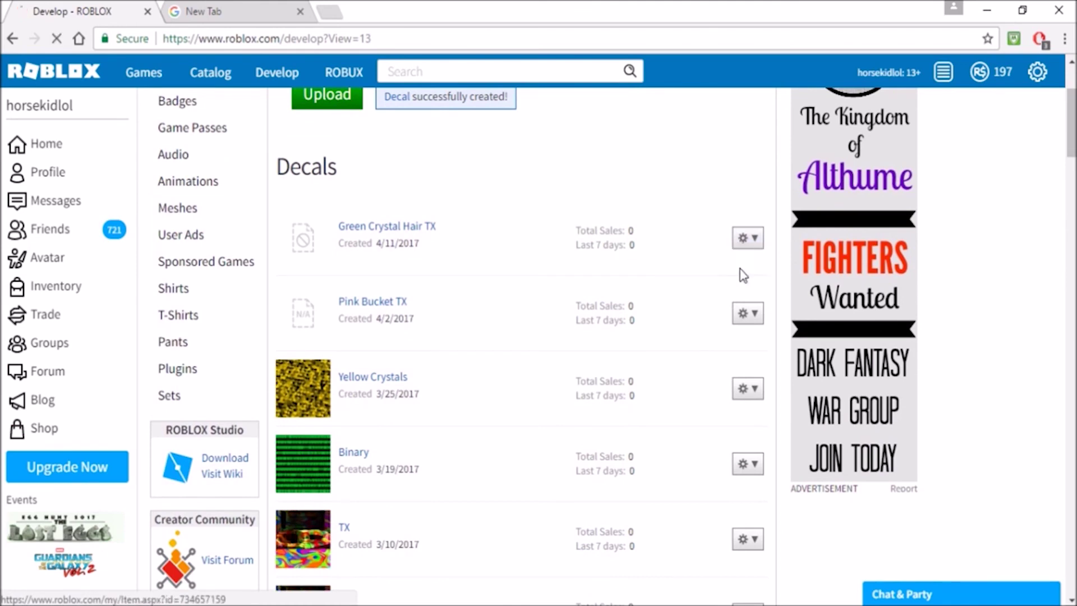